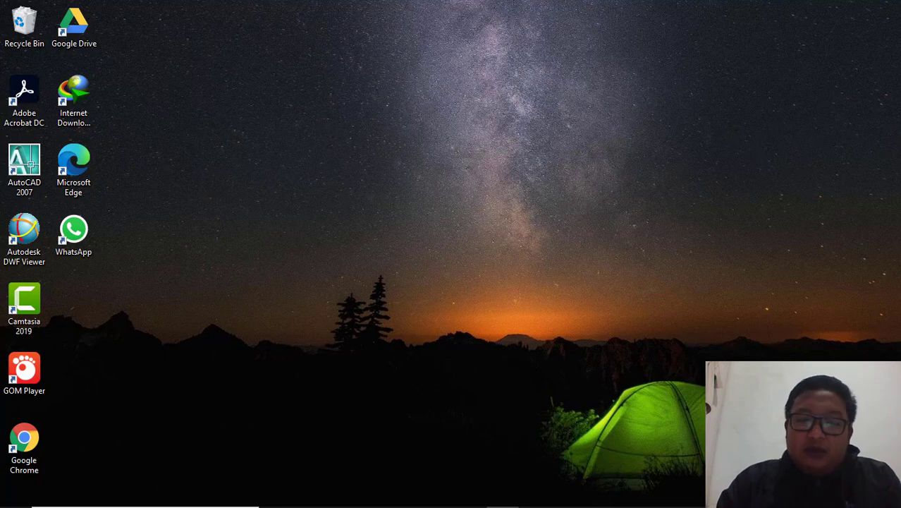
# - Switch to the AutoCAD drawing with the lines, circle and arc, and look over the available dimension commands
pyautogui.click(437, 499)
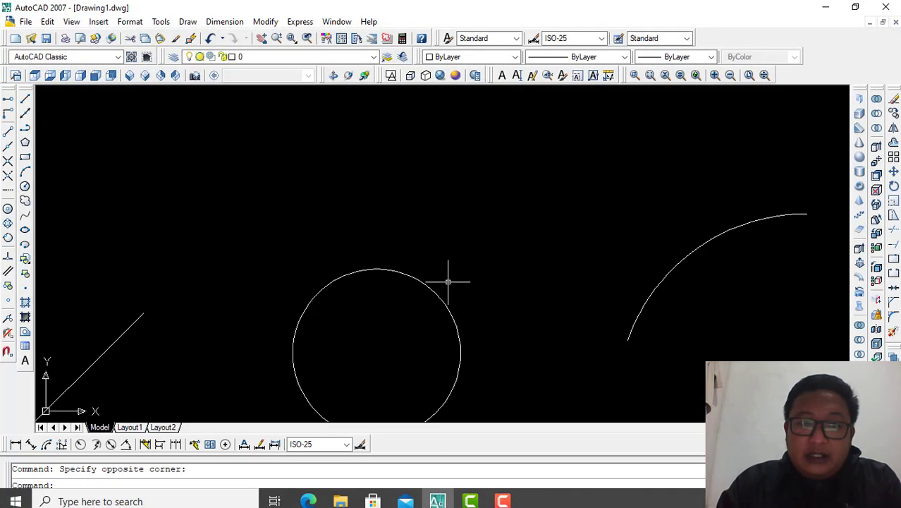
pyautogui.scroll(-4, 433, 211)
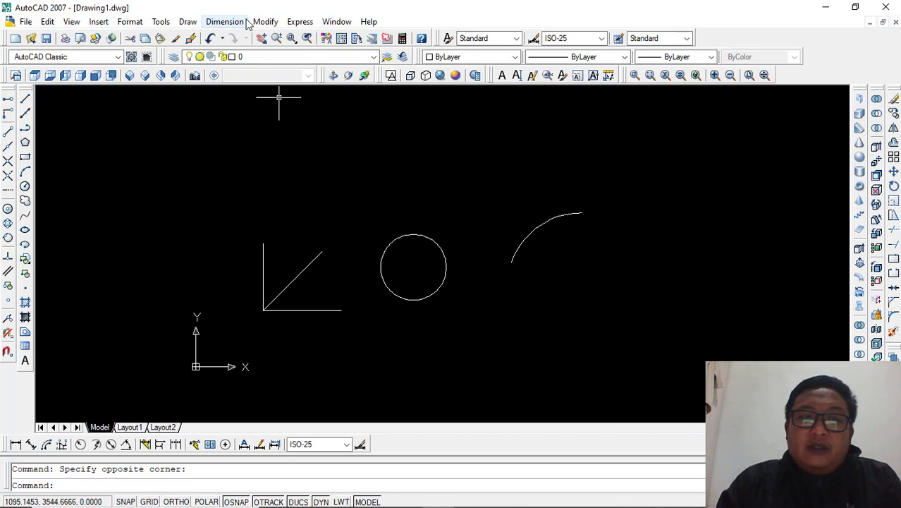
pyautogui.click(245, 22)
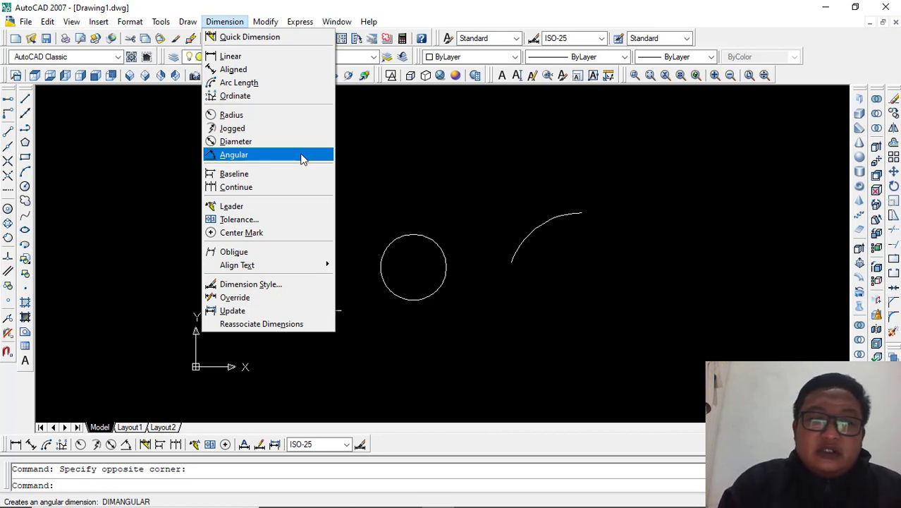
pyautogui.press('Escape')
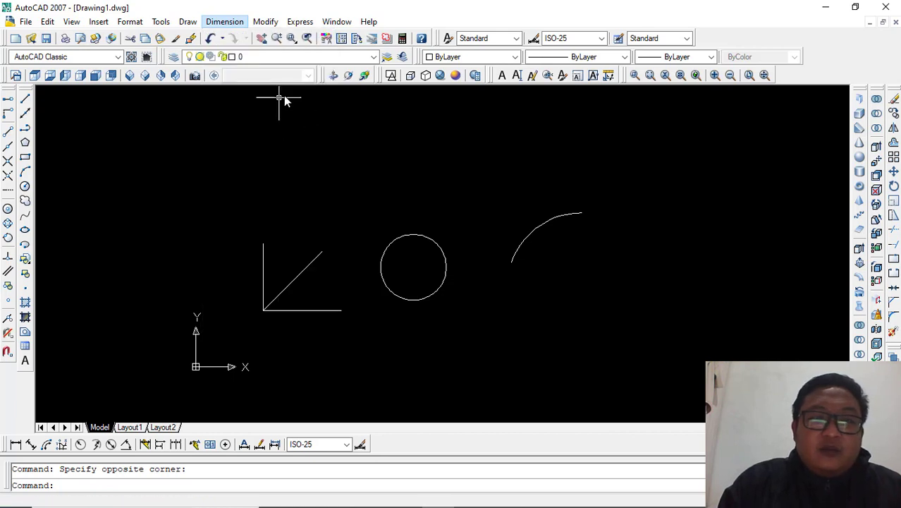
pyautogui.click(222, 26)
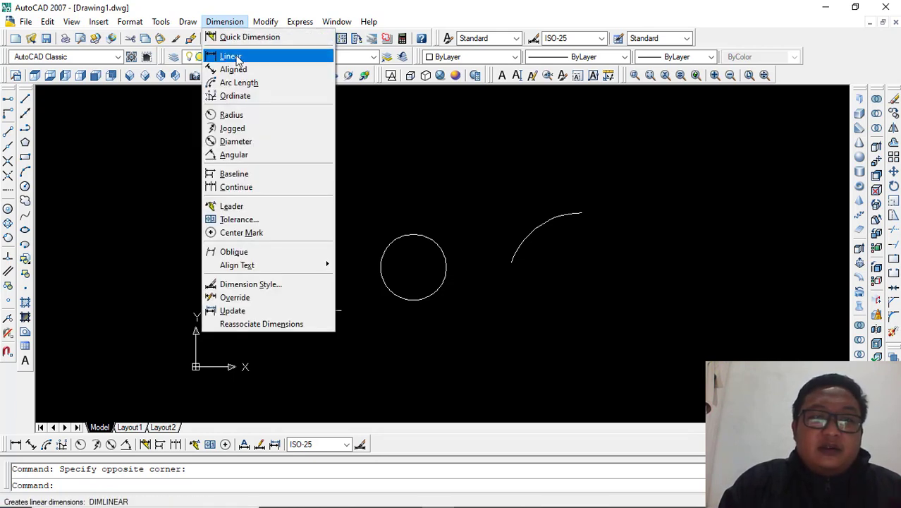
pyautogui.click(233, 58)
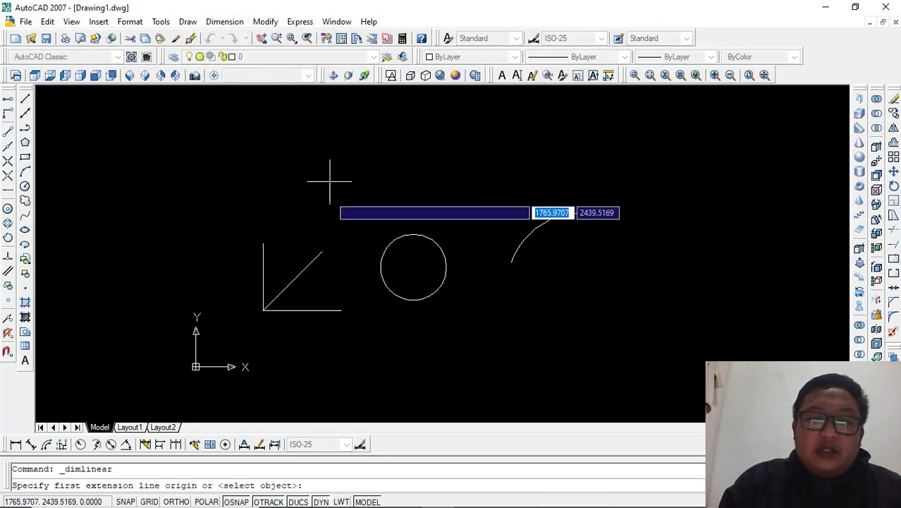
pyautogui.moveTo(327, 238); pyautogui.dragTo(350, 184, button='middle')
pyautogui.scroll(3, 299, 201)
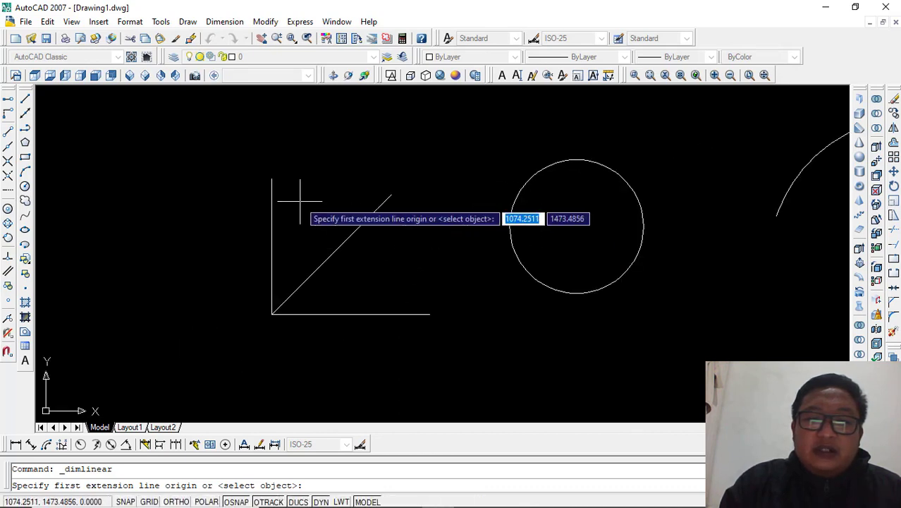
pyautogui.moveTo(299, 201); pyautogui.dragTo(275, 229, button='middle')
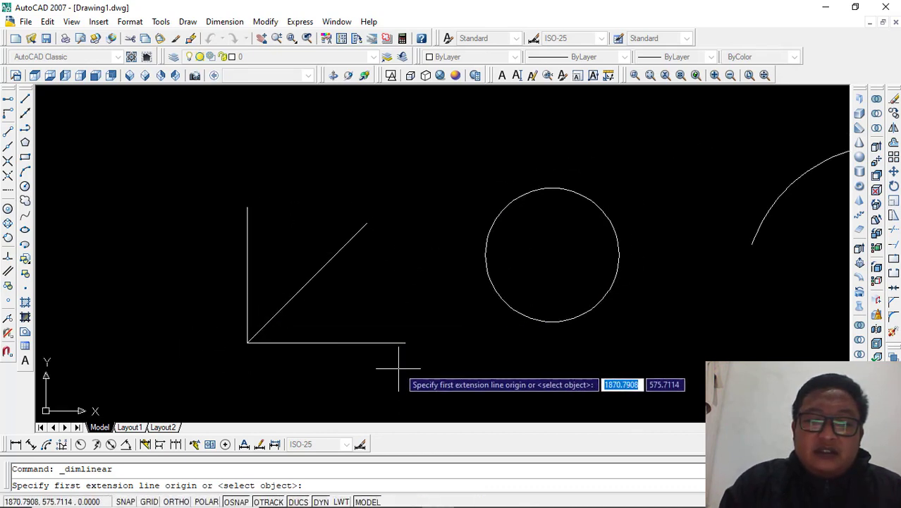
pyautogui.click(246, 343)
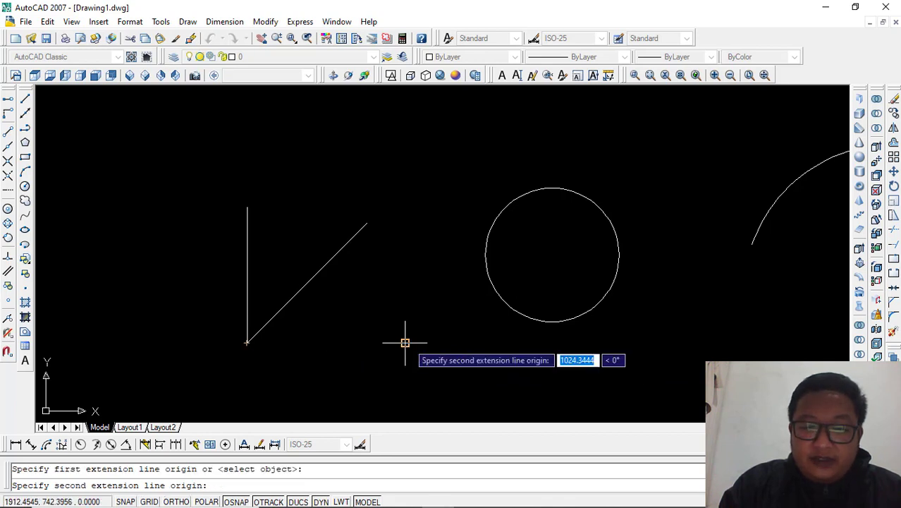
pyautogui.press('Escape')
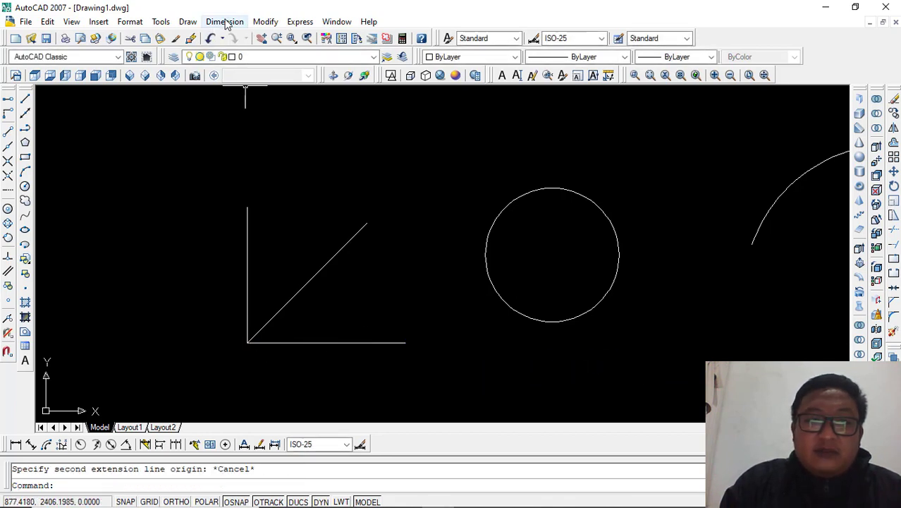
# - Add a linear dimension for the full length of the horizontal line, placed just below it
pyautogui.click(224, 22)
pyautogui.click(231, 57)
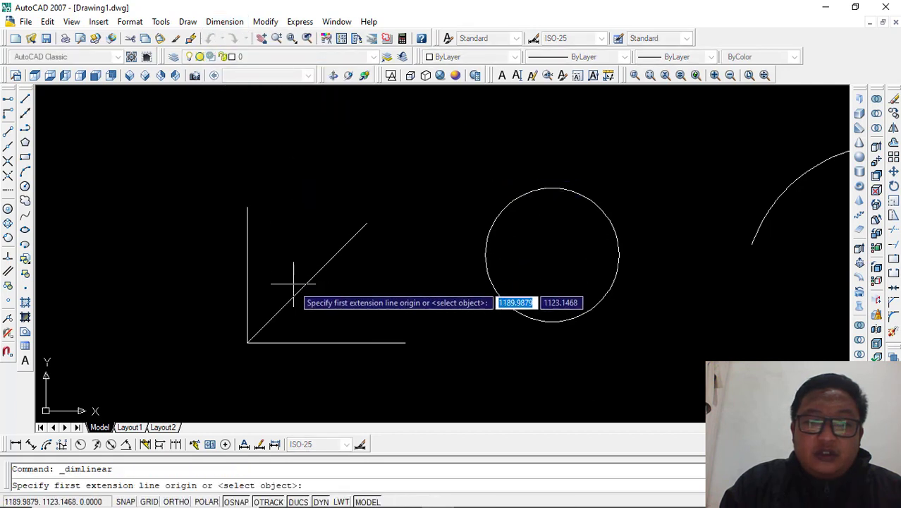
pyautogui.click(246, 342)
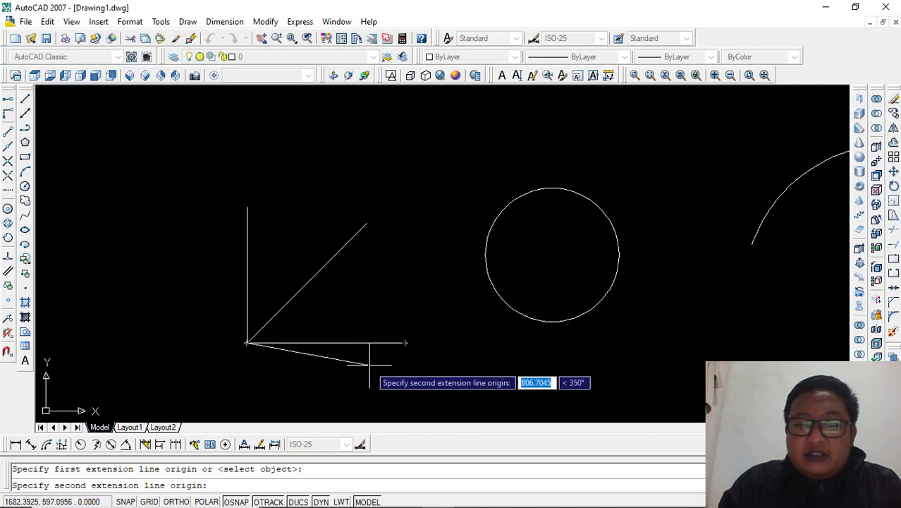
pyautogui.click(405, 342)
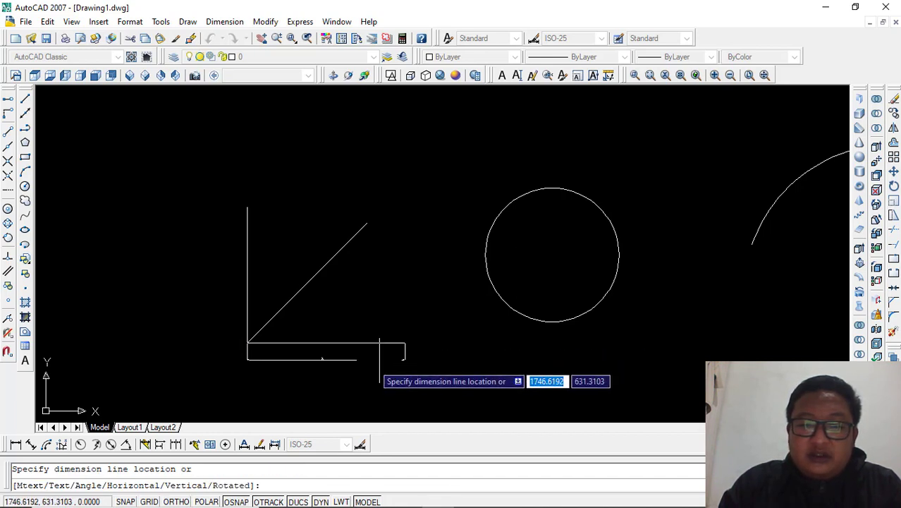
pyautogui.moveTo(364, 369); pyautogui.dragTo(410, 335, button='middle')
pyautogui.click(405, 337)
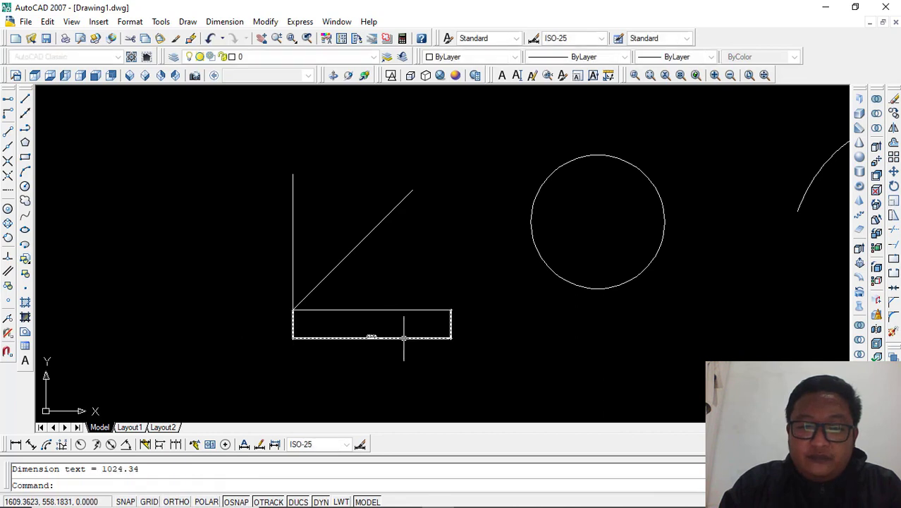
pyautogui.scroll(5, 369, 333)
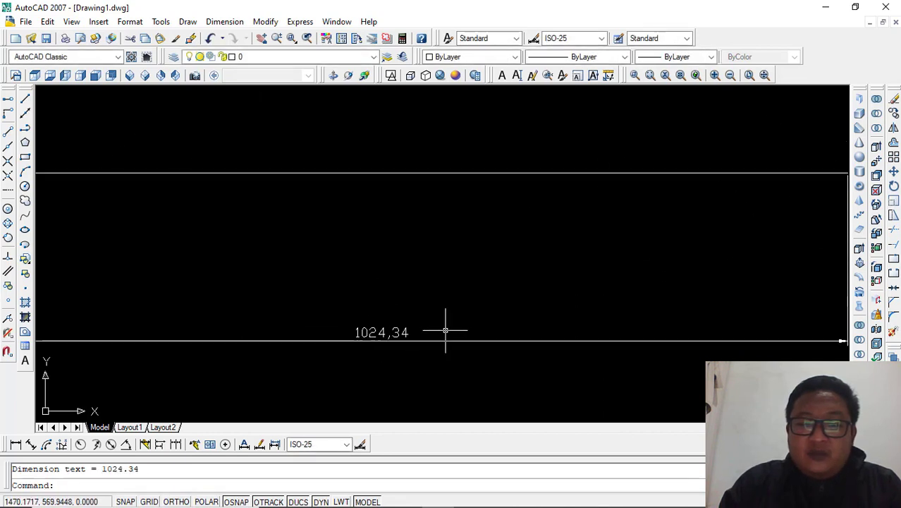
pyautogui.scroll(-7, 437, 333)
pyautogui.scroll(8, 436, 333)
pyautogui.moveTo(407, 319); pyautogui.dragTo(439, 340, button='middle')
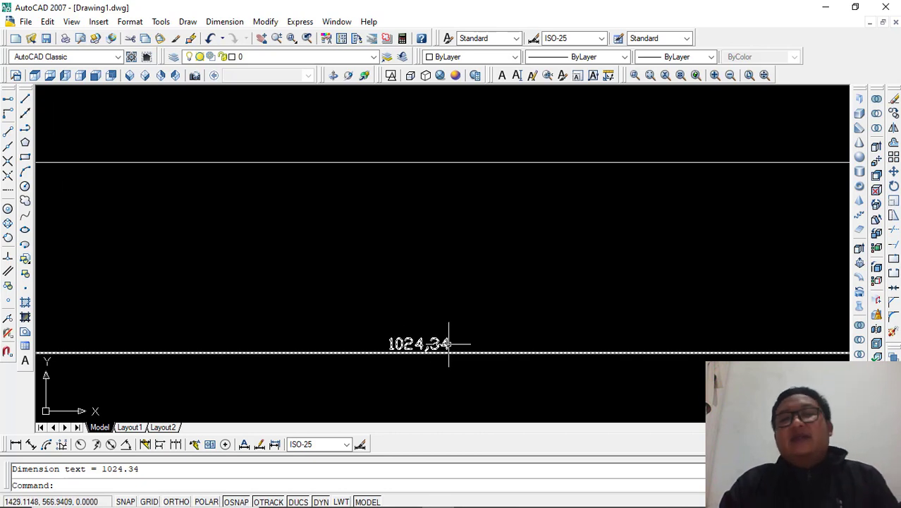
pyautogui.scroll(-5, 449, 343)
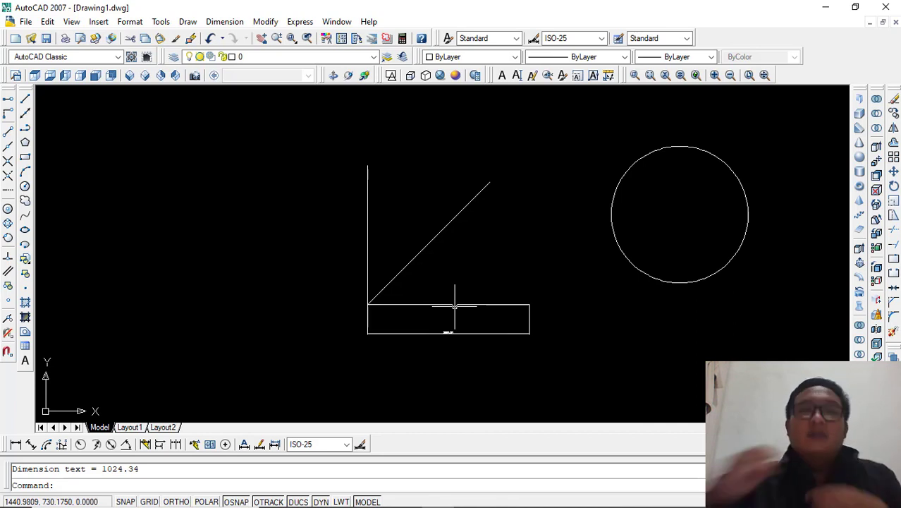
# - Add a linear dimension for the full height of the vertical line, placed to its left
pyautogui.click(236, 23)
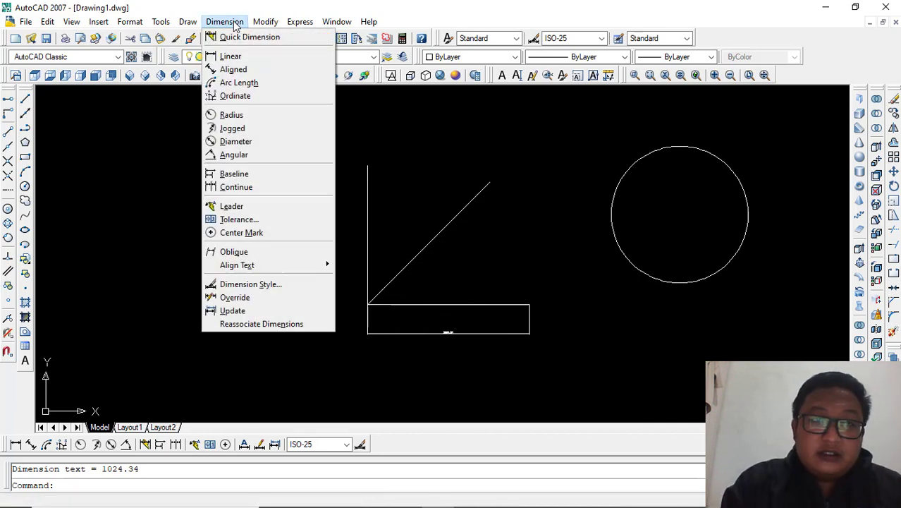
pyautogui.click(245, 57)
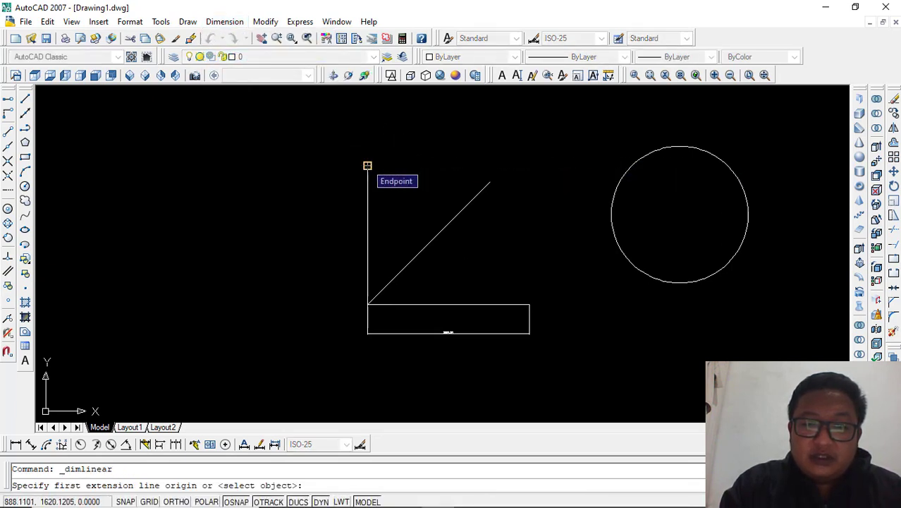
pyautogui.click(368, 165)
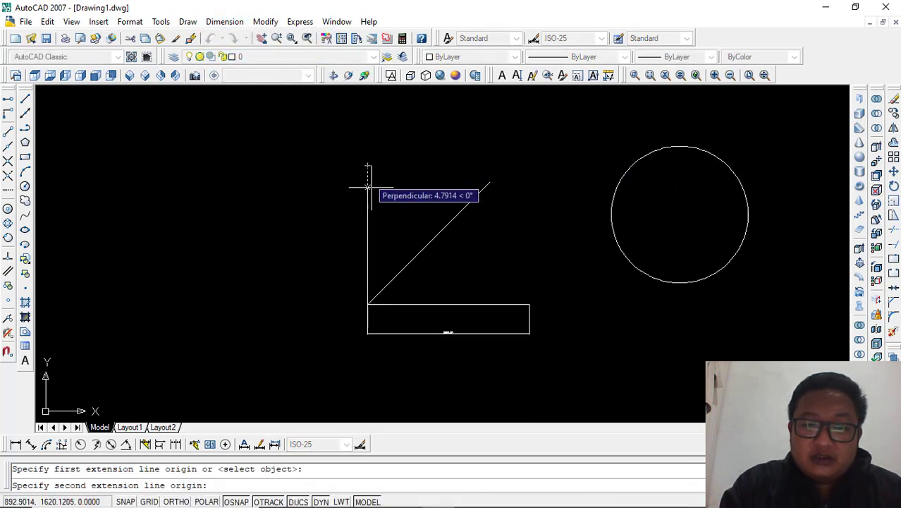
pyautogui.click(368, 303)
pyautogui.click(337, 279)
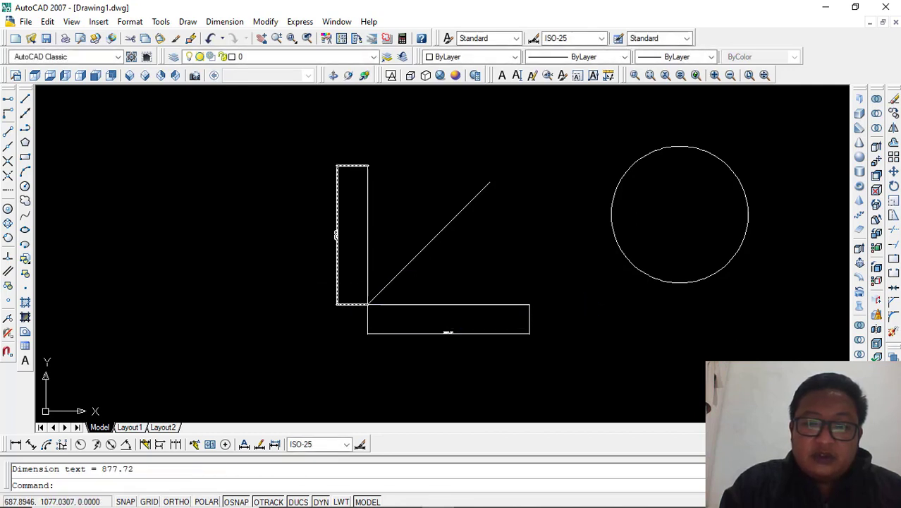
pyautogui.scroll(5, 337, 280)
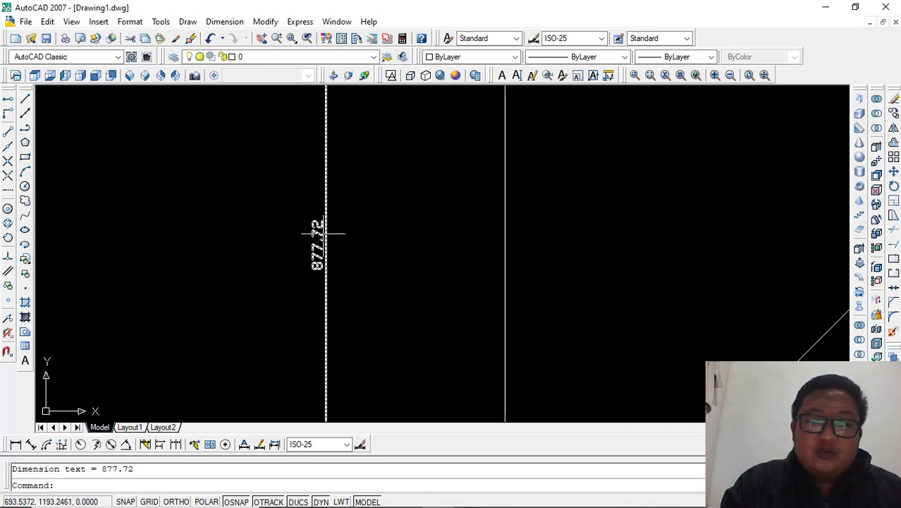
pyautogui.scroll(-4, 324, 208)
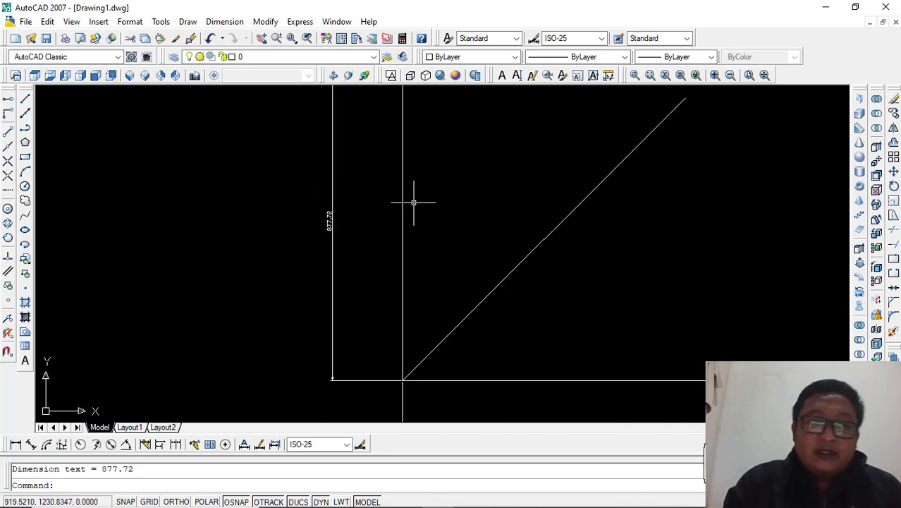
# - Add a linear dimension from the vertical line's top endpoint to its midpoint, placed between the line and its full-height dimension
pyautogui.click(225, 22)
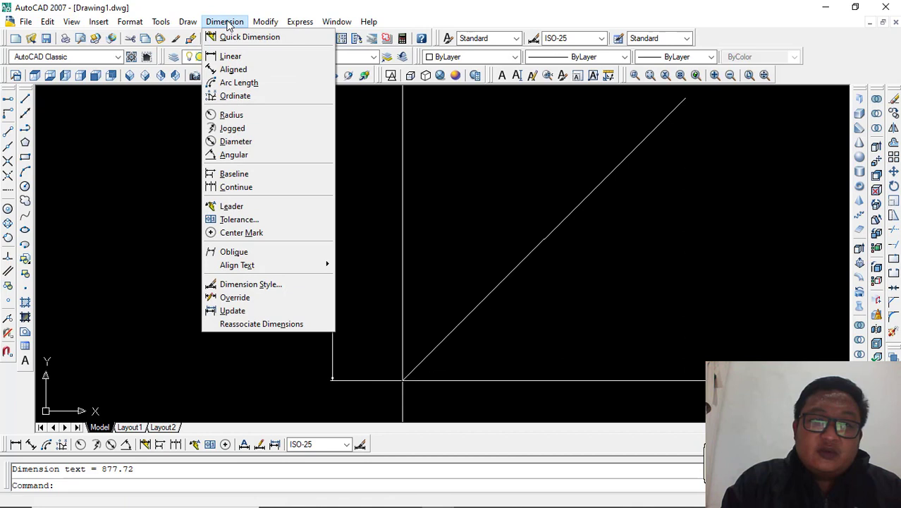
pyautogui.click(230, 56)
pyautogui.moveTo(471, 156)
pyautogui.mouseDown(button='middle')
pyautogui.moveTo(434, 255)
pyautogui.moveTo(390, 191)
pyautogui.mouseUp(button='middle')
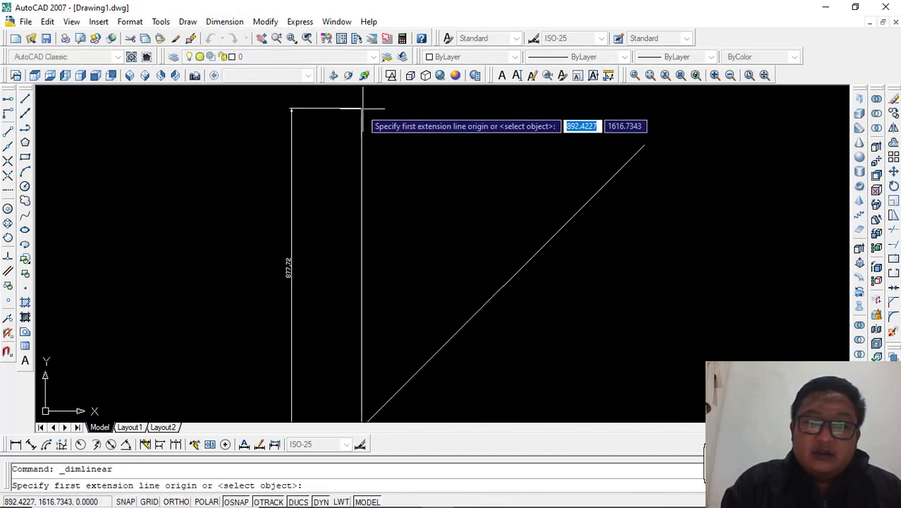
pyautogui.scroll(5, 363, 102)
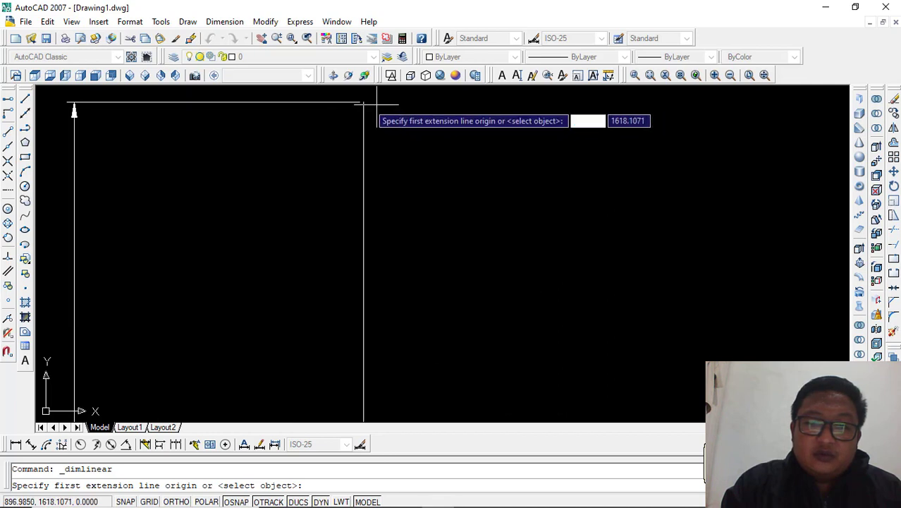
pyautogui.scroll(-5, 423, 139)
pyautogui.click(420, 135)
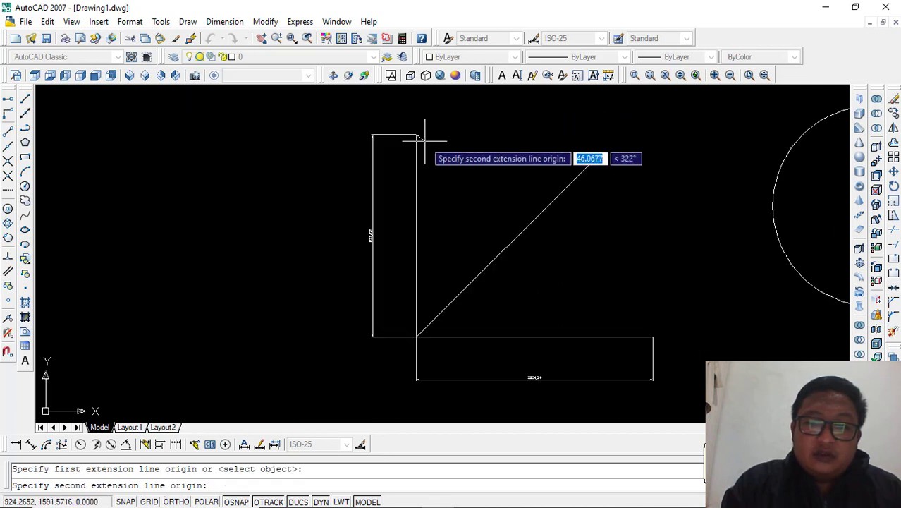
pyautogui.click(416, 235)
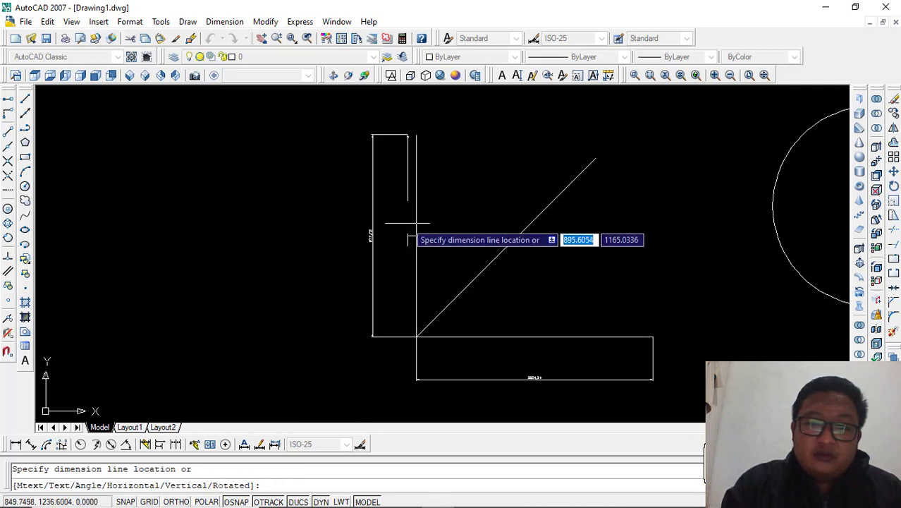
pyautogui.click(392, 177)
pyautogui.scroll(5, 392, 169)
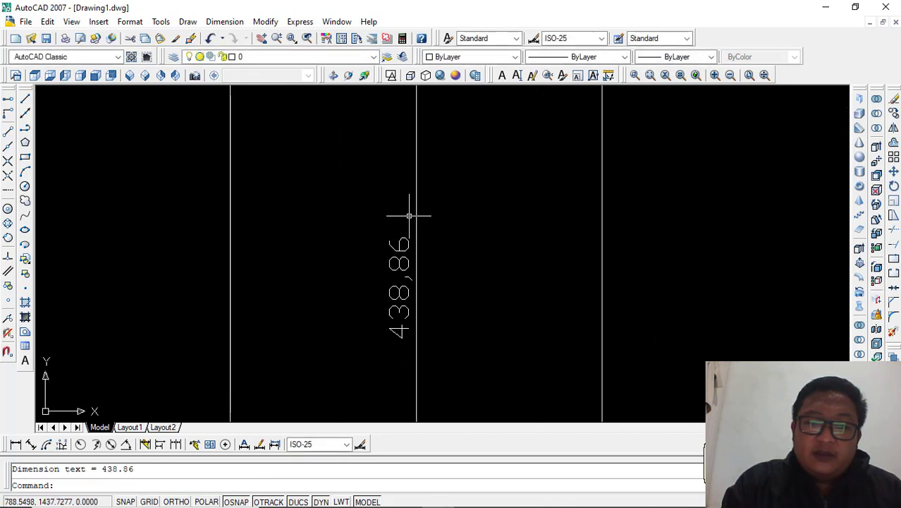
pyautogui.moveTo(410, 212); pyautogui.dragTo(390, 162, button='middle')
pyautogui.scroll(-5, 390, 183)
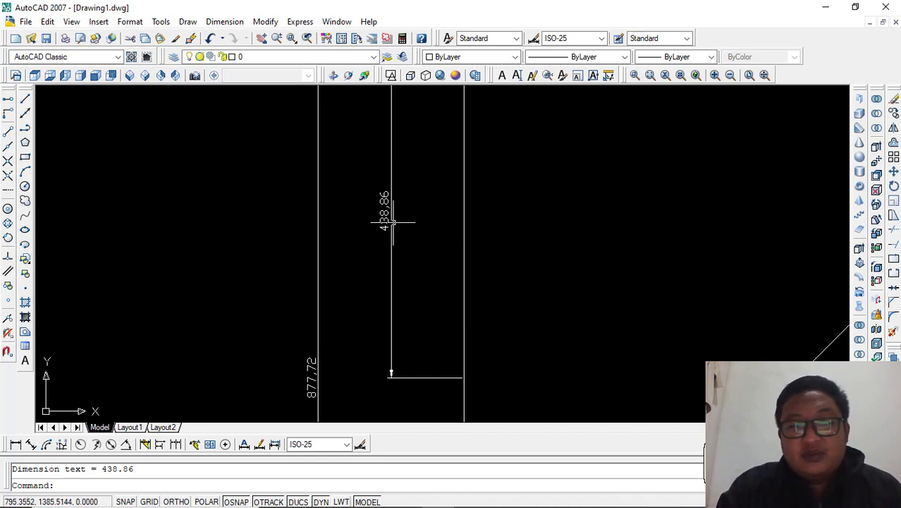
pyautogui.scroll(-6, 393, 222)
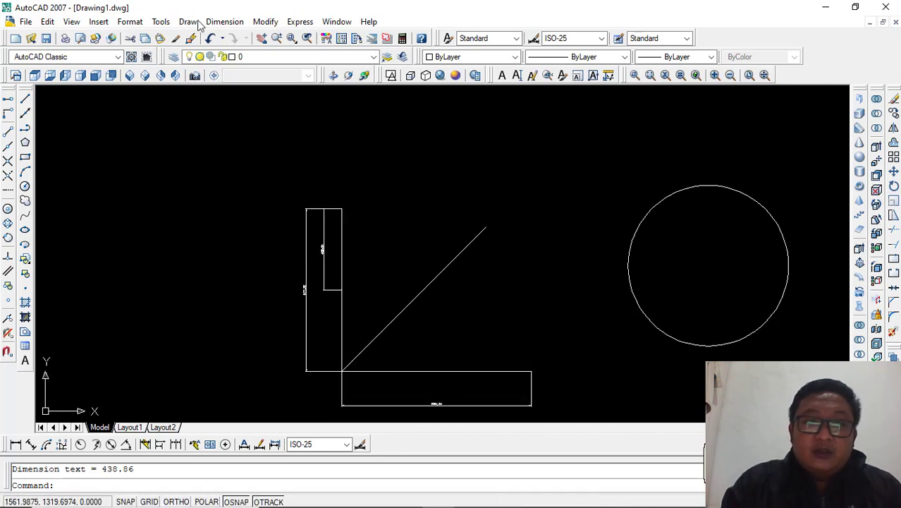
# - Add an aligned dimension along the full diagonal line, placed parallel to it on its upper-left side
pyautogui.click(230, 24)
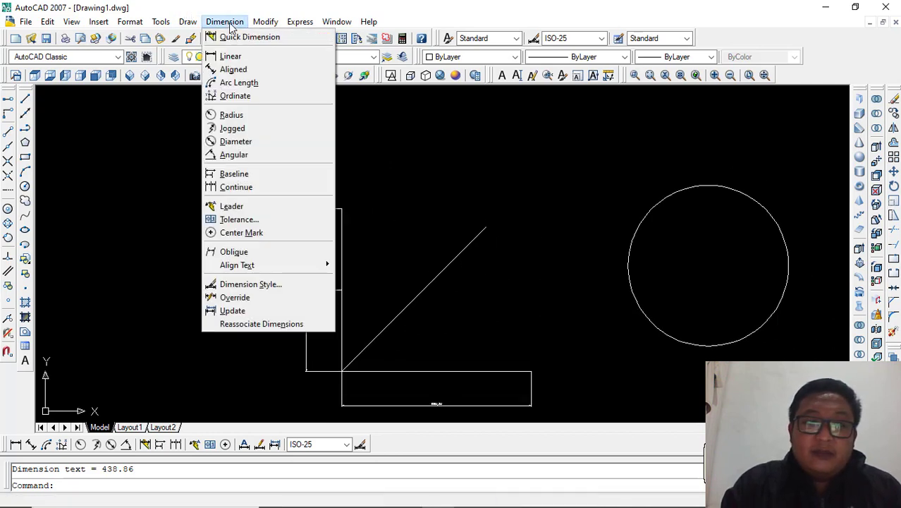
pyautogui.click(237, 70)
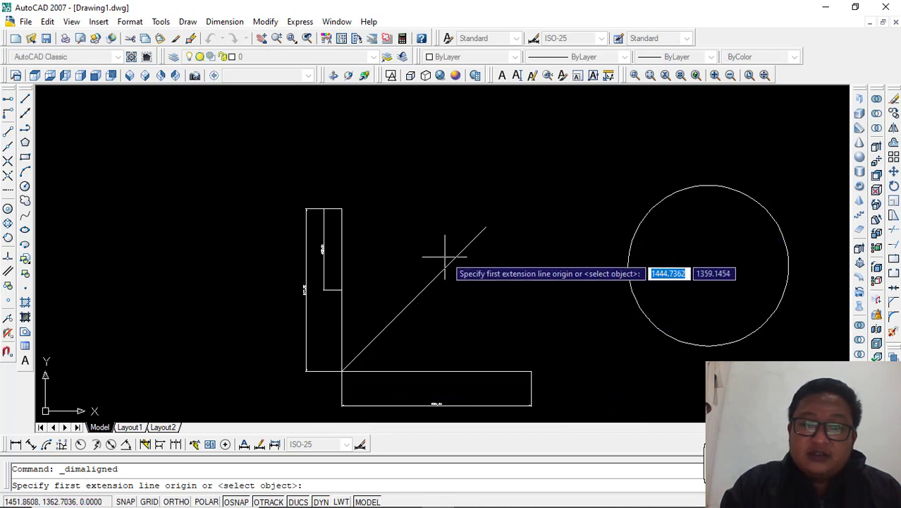
pyautogui.click(485, 227)
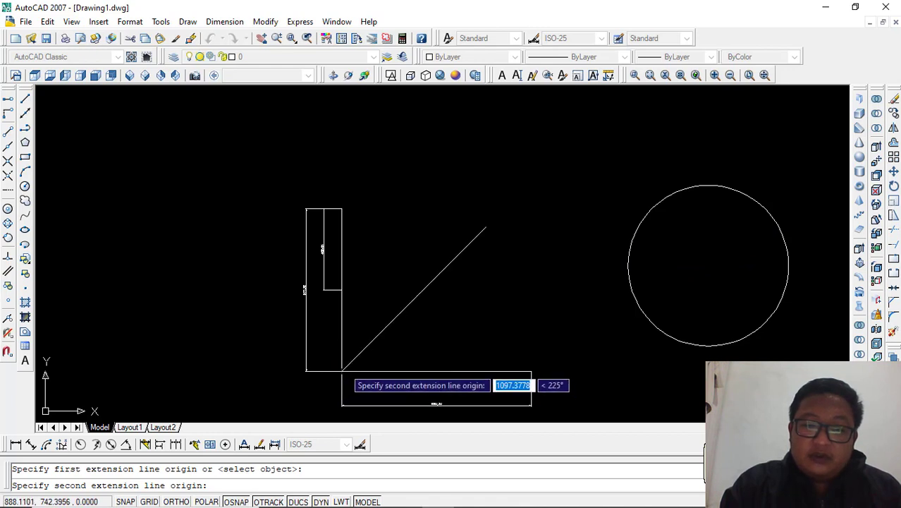
pyautogui.click(342, 369)
pyautogui.click(385, 268)
pyautogui.scroll(5, 396, 255)
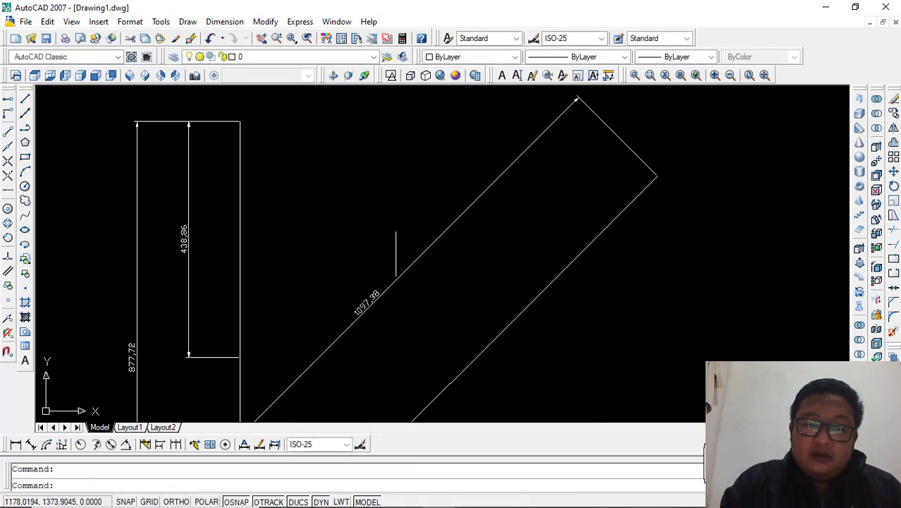
# - Inspect the dimension text on the diagonal line's aligned dimension up close
pyautogui.scroll(5, 384, 282)
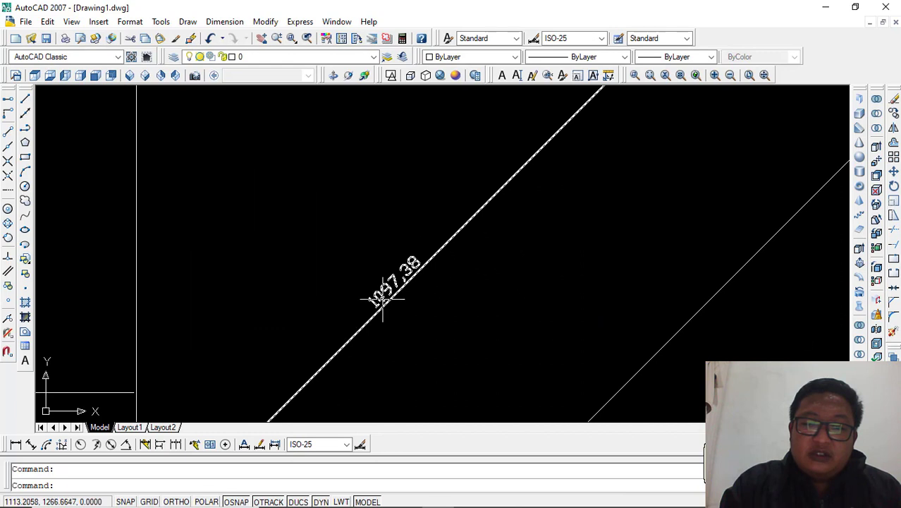
pyautogui.scroll(2, 384, 294)
pyautogui.scroll(4, 437, 302)
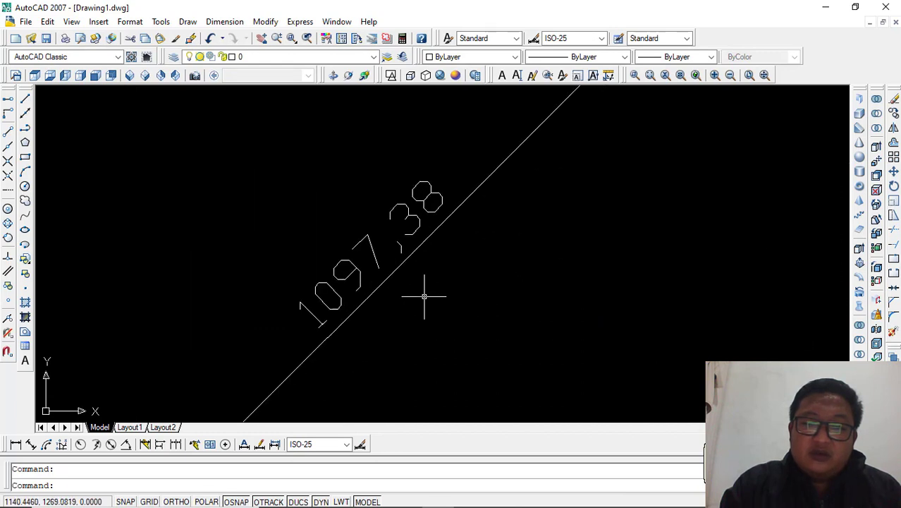
pyautogui.moveTo(412, 308); pyautogui.dragTo(444, 336, button='middle')
pyautogui.scroll(-4, 284, 330)
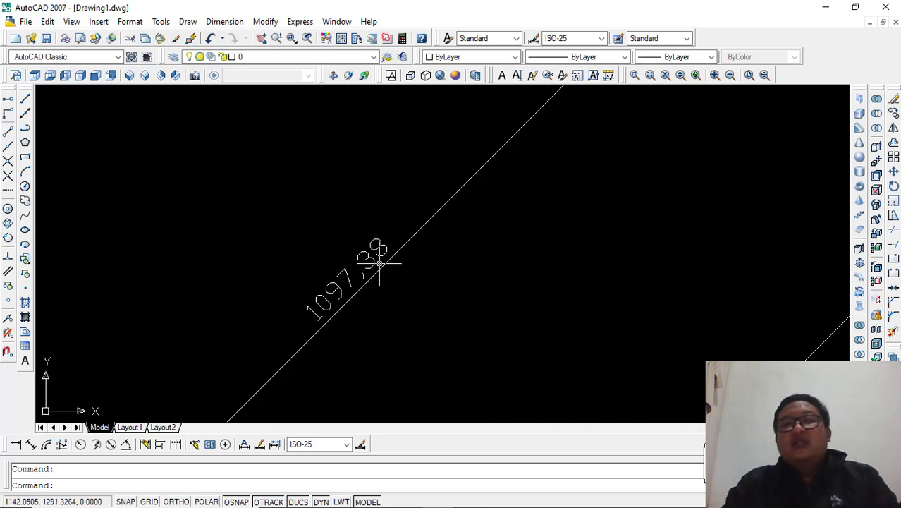
pyautogui.scroll(-8, 380, 263)
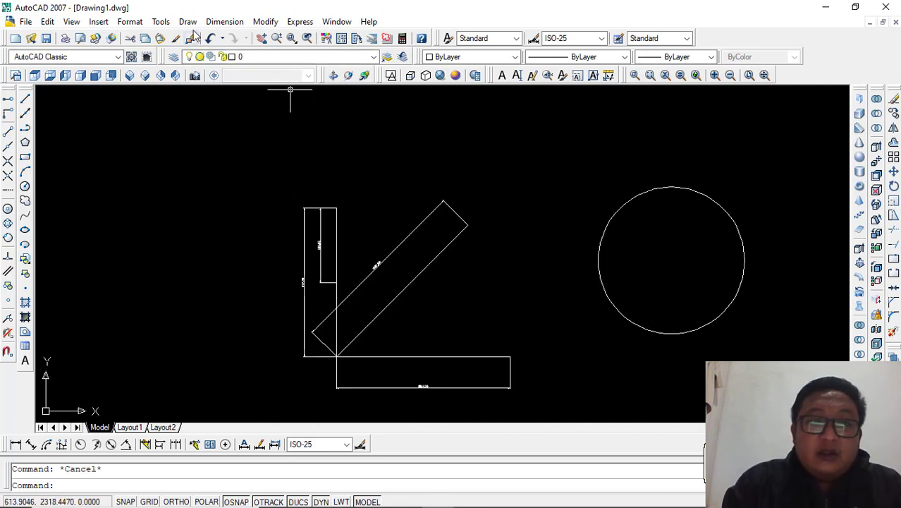
pyautogui.click(221, 21)
pyautogui.click(243, 115)
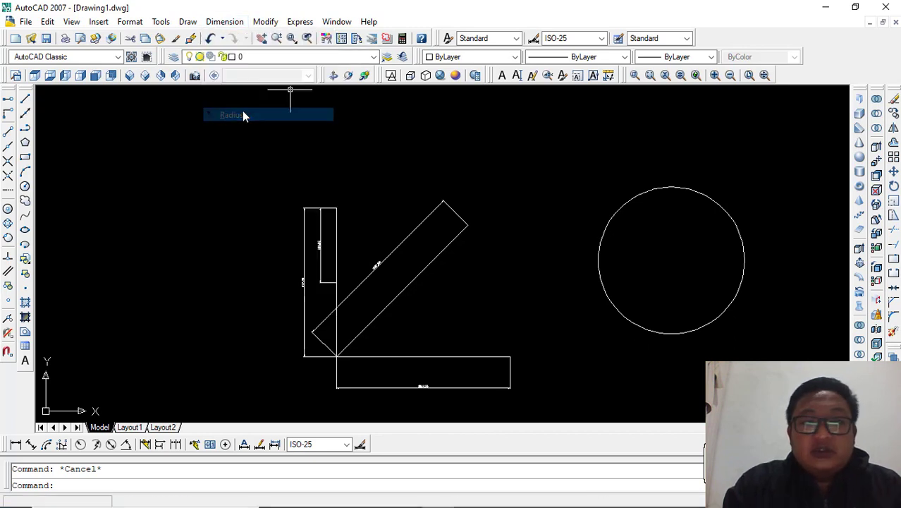
pyautogui.moveTo(720, 157)
pyautogui.mouseDown(button='middle')
pyautogui.moveTo(533, 141)
pyautogui.moveTo(515, 177)
pyautogui.mouseUp(button='middle')
pyautogui.scroll(-4, 537, 142)
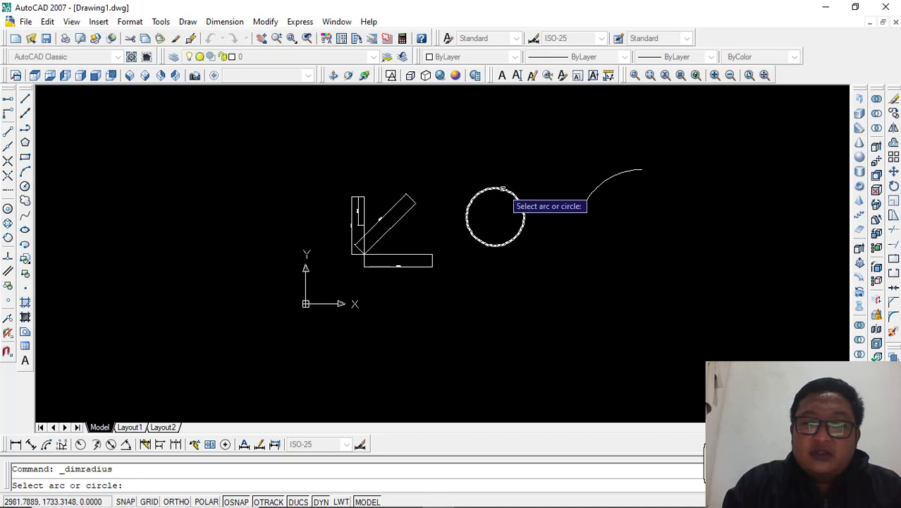
pyautogui.press('Escape')
# - Add a radius dimension to the circle, with its text placed outside the circle to the upper right
pyautogui.click(224, 21)
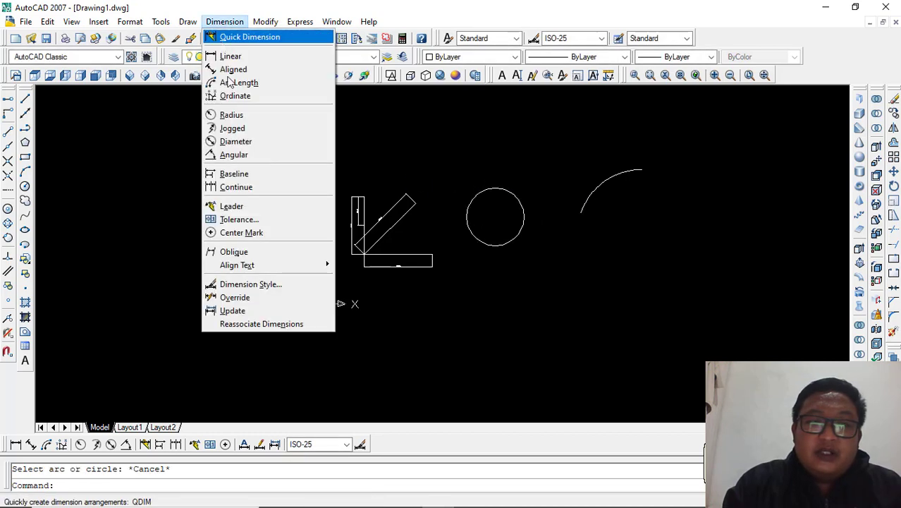
pyautogui.click(232, 115)
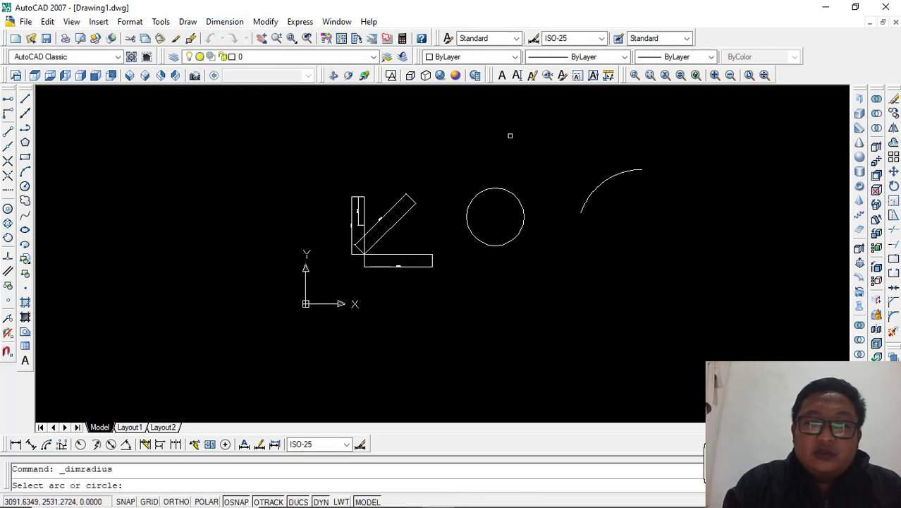
pyautogui.click(505, 191)
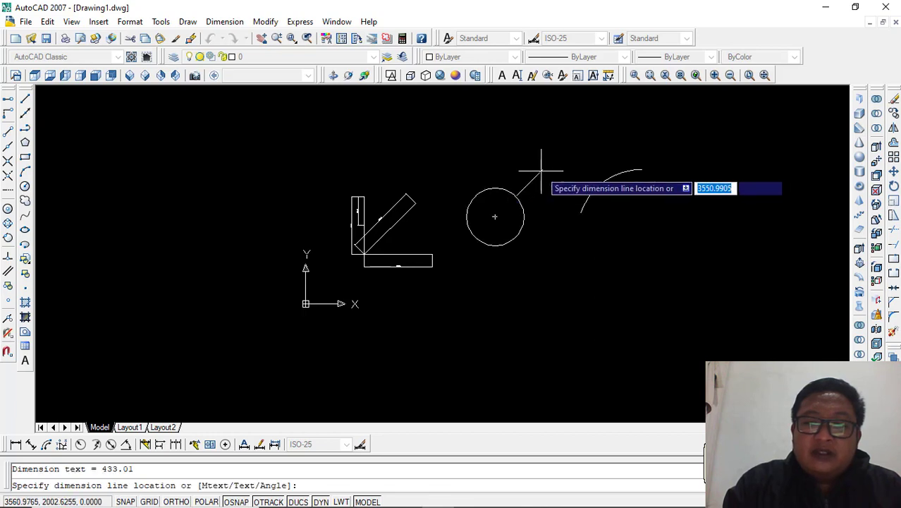
pyautogui.scroll(5, 527, 171)
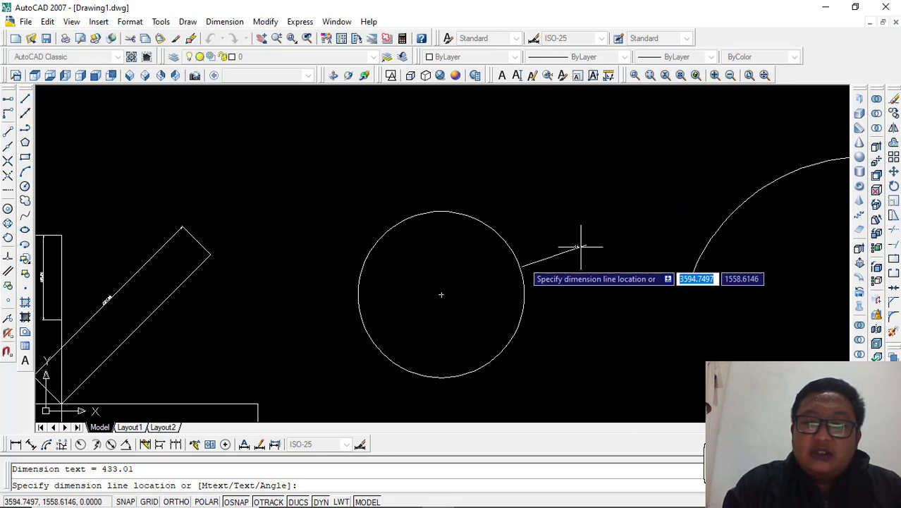
pyautogui.click(543, 213)
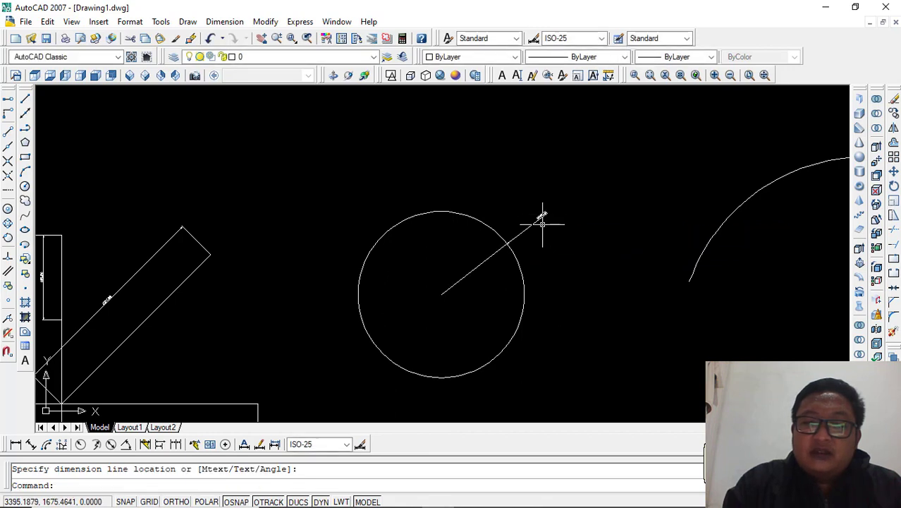
pyautogui.scroll(5, 540, 215)
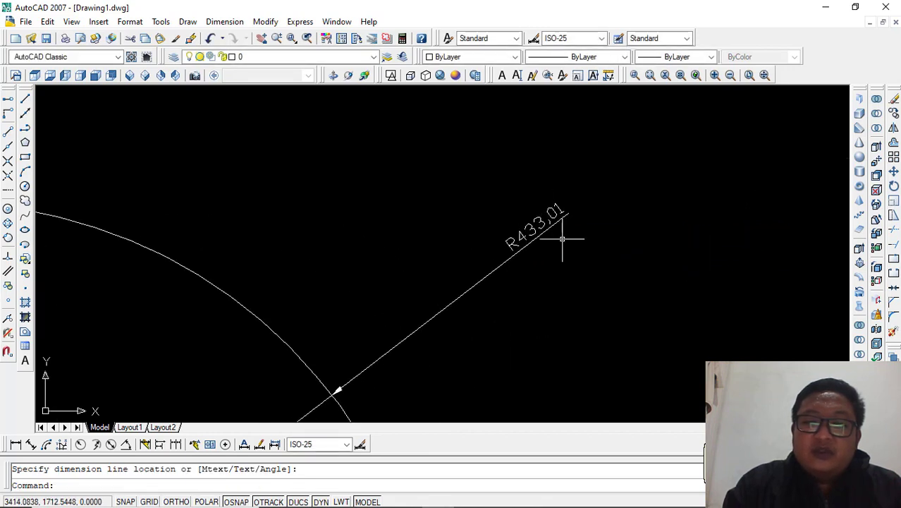
pyautogui.scroll(-5, 562, 239)
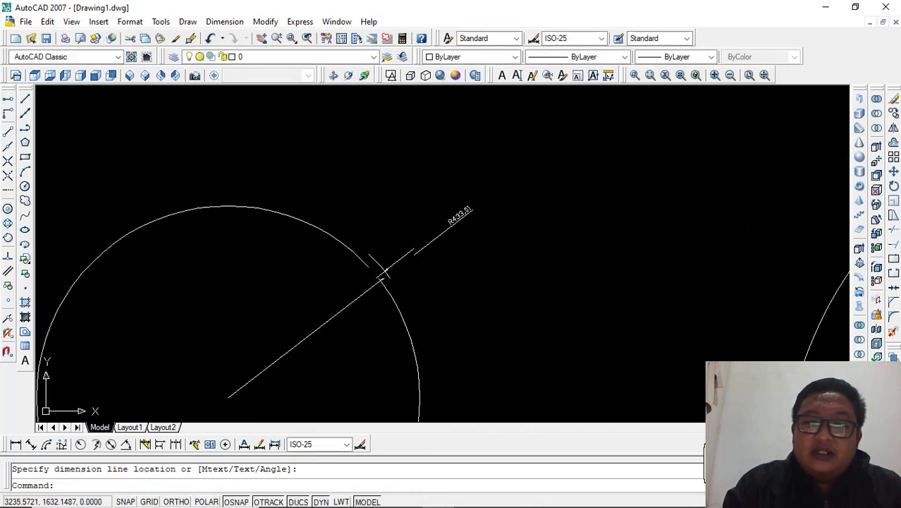
pyautogui.scroll(-2, 409, 250)
pyautogui.scroll(4, 436, 228)
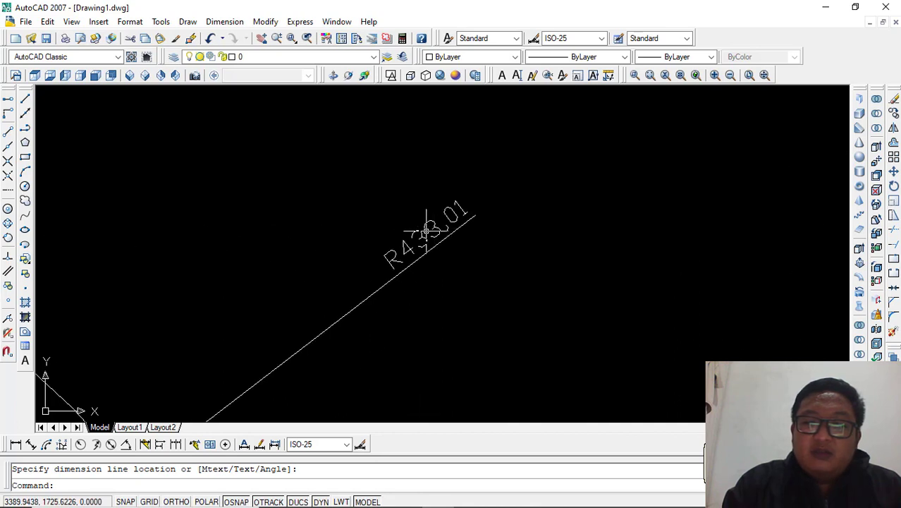
pyautogui.scroll(-5, 461, 214)
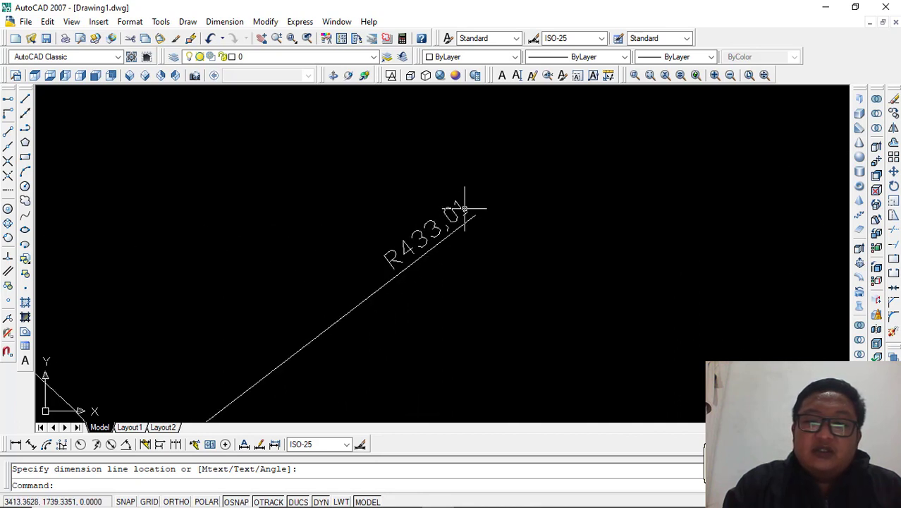
# - Add a radius dimension to the arc, with its text placed outside the curve to the upper left
pyautogui.scroll(-2, 389, 224)
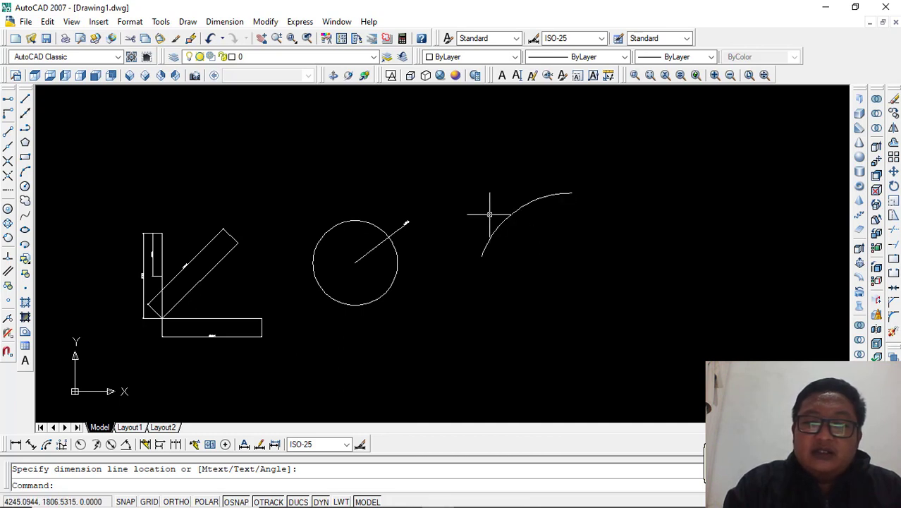
pyautogui.click(233, 23)
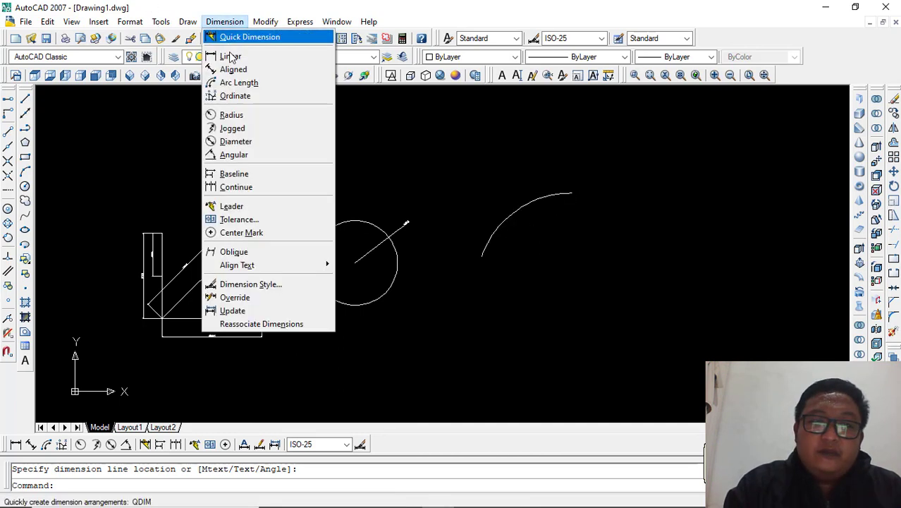
pyautogui.click(233, 115)
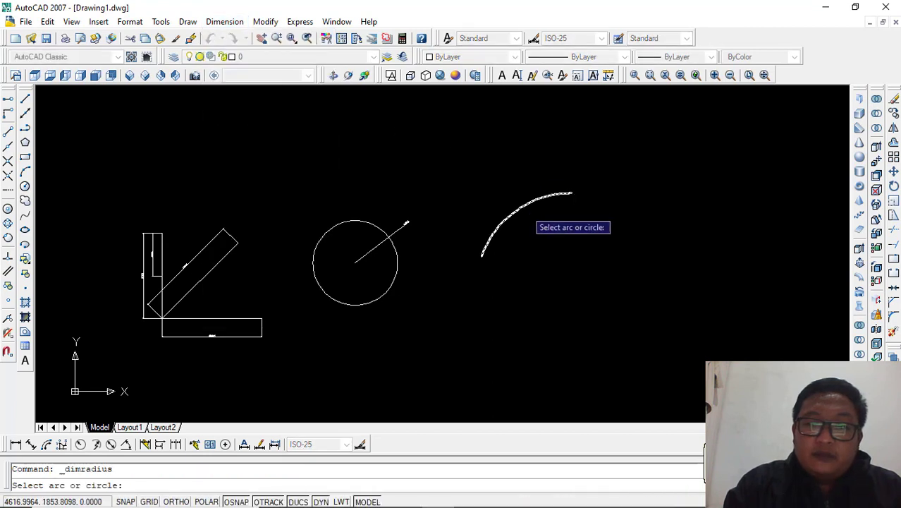
pyautogui.click(526, 207)
pyautogui.scroll(6, 508, 189)
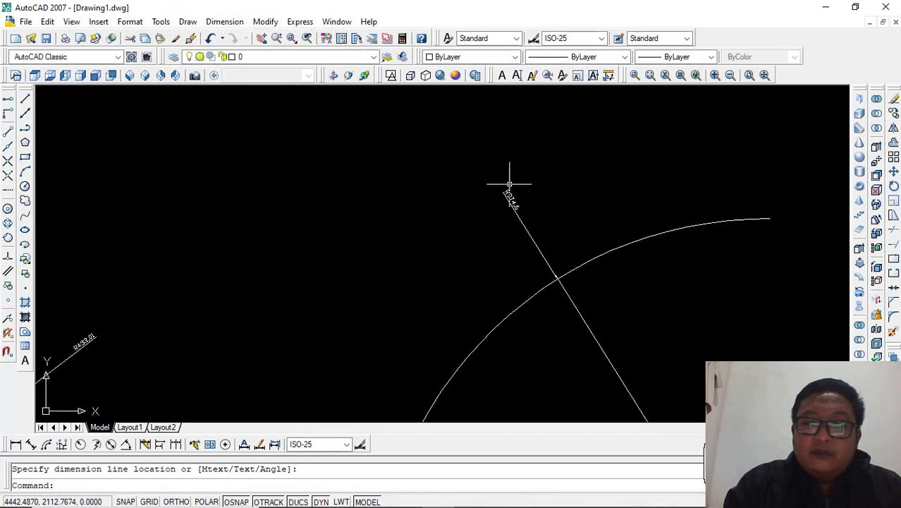
pyautogui.scroll(-3, 535, 205)
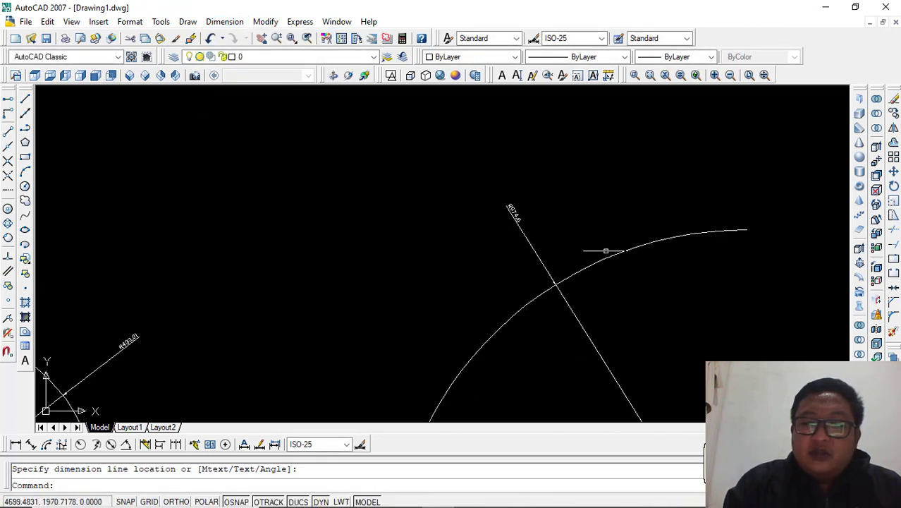
pyautogui.scroll(-1, 450, 127)
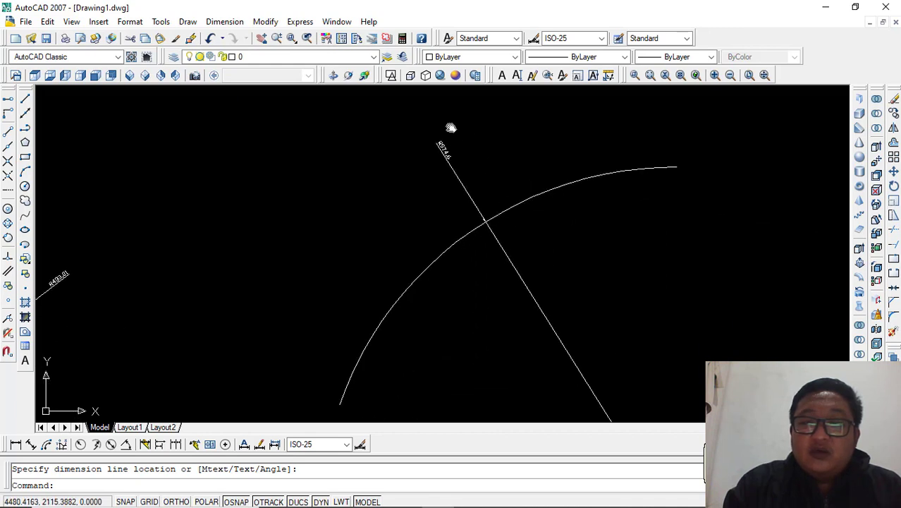
pyautogui.scroll(4, 450, 127)
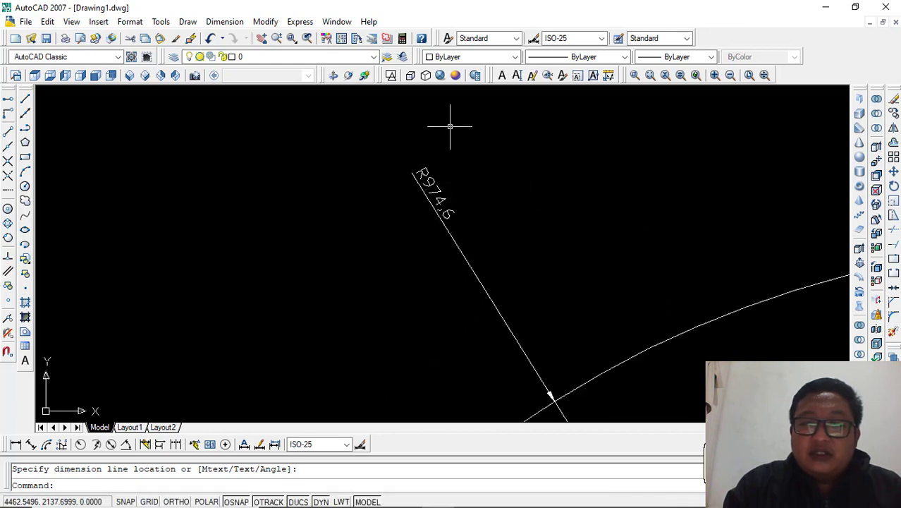
# - Erase the radius dimension from the arc
pyautogui.scroll(-3, 472, 202)
pyautogui.click(480, 198)
pyautogui.click(483, 196)
pyautogui.click(401, 217)
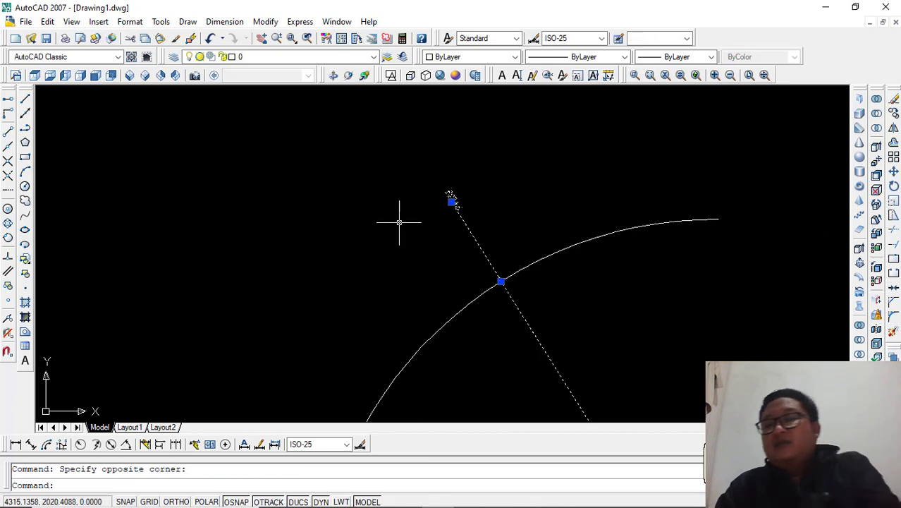
pyautogui.press('Delete')
# - Add a jogged radius dimension to the circle, overriding its center at the circle's own center and placing the text and jog inside
pyautogui.scroll(-5, 400, 220)
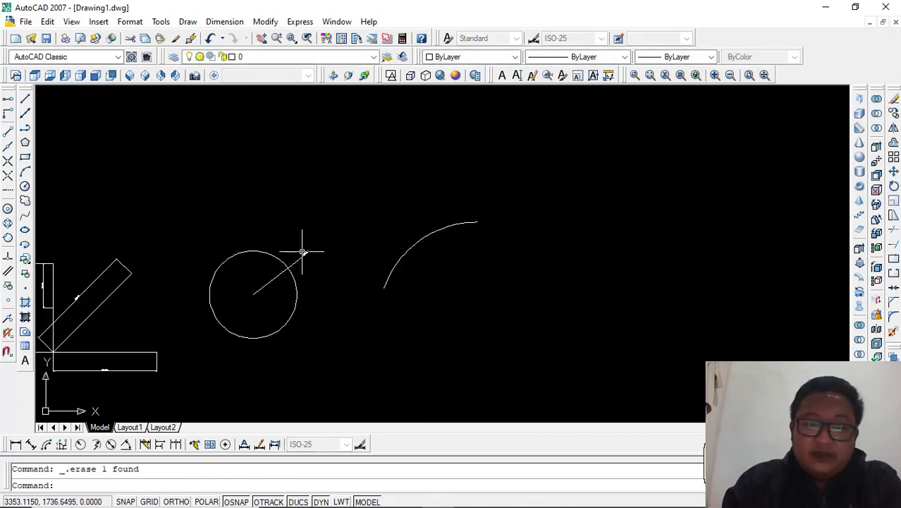
pyautogui.click(225, 22)
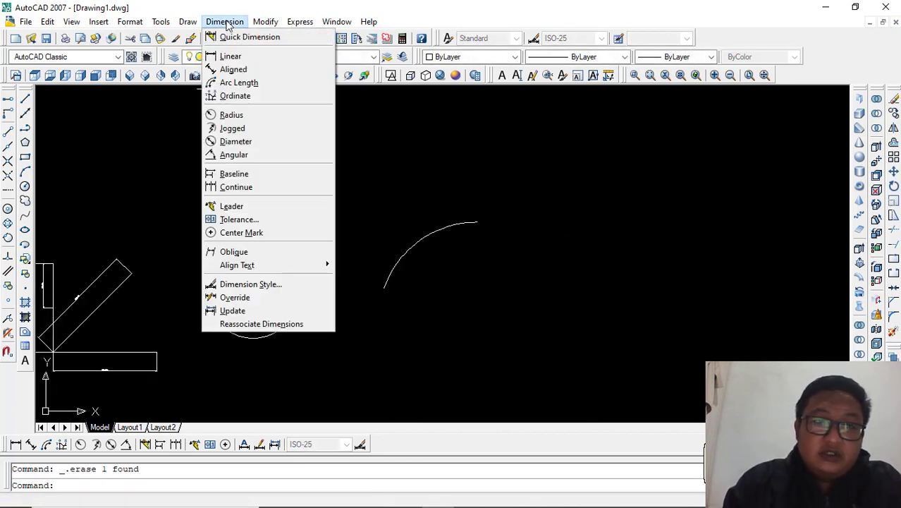
pyautogui.click(232, 127)
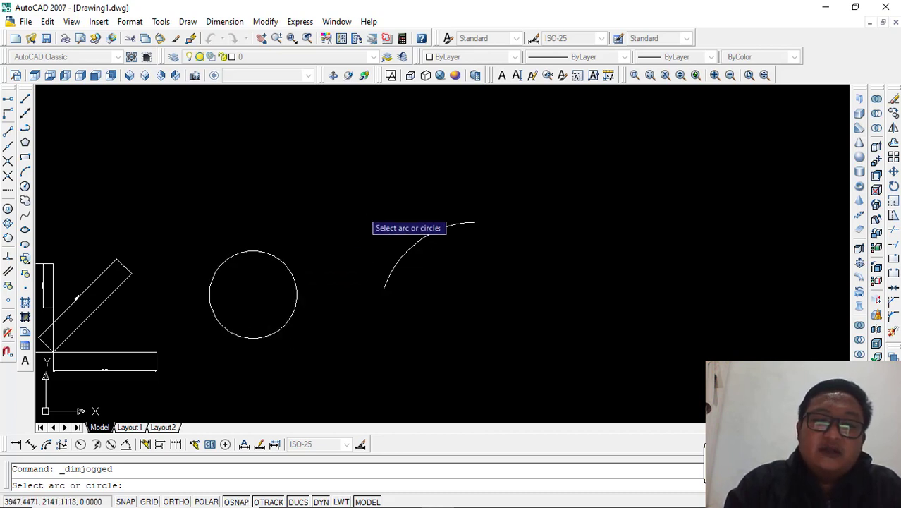
pyautogui.click(224, 22)
pyautogui.click(244, 129)
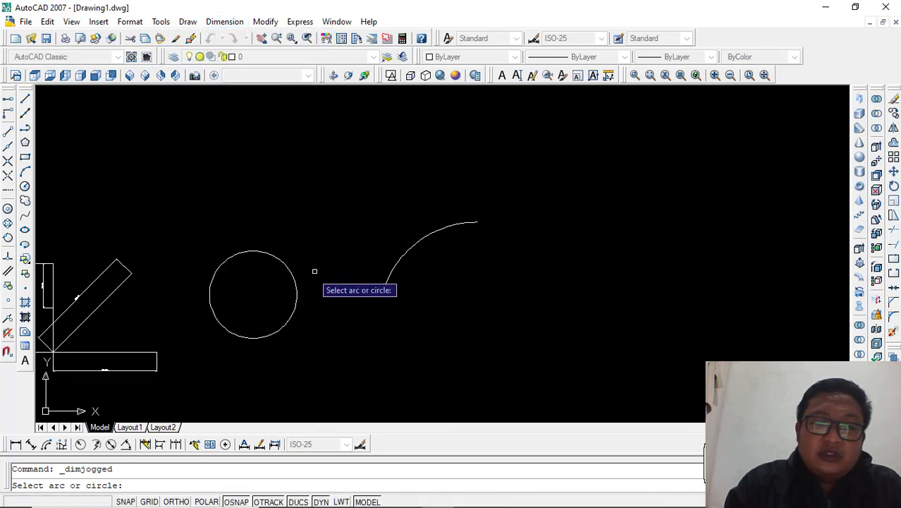
pyautogui.click(279, 259)
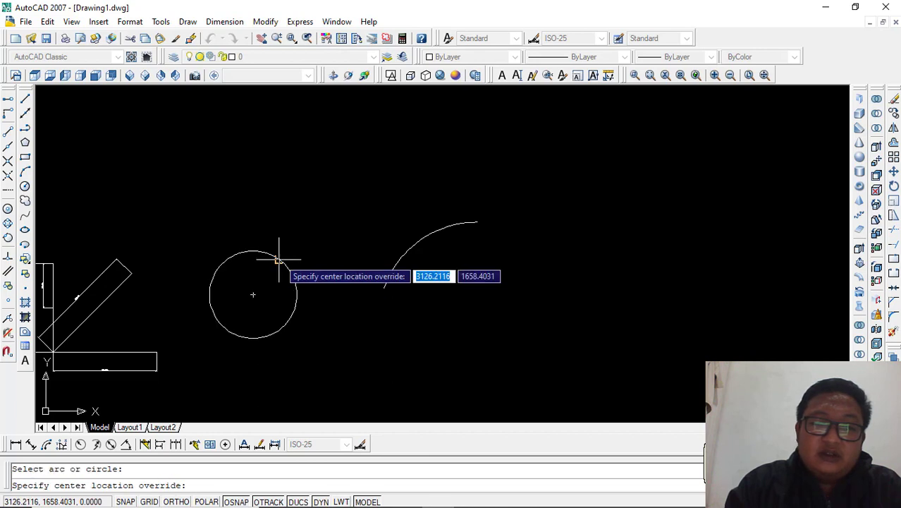
pyautogui.click(252, 295)
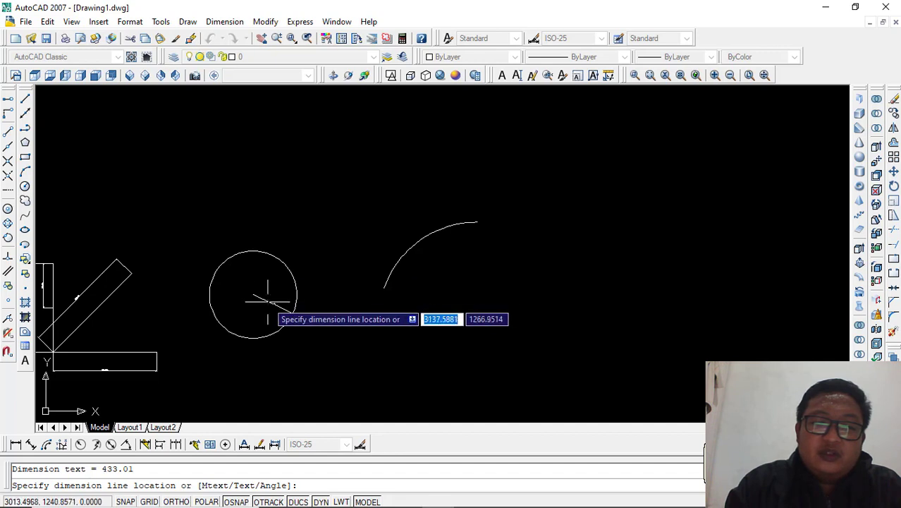
pyautogui.scroll(6, 268, 301)
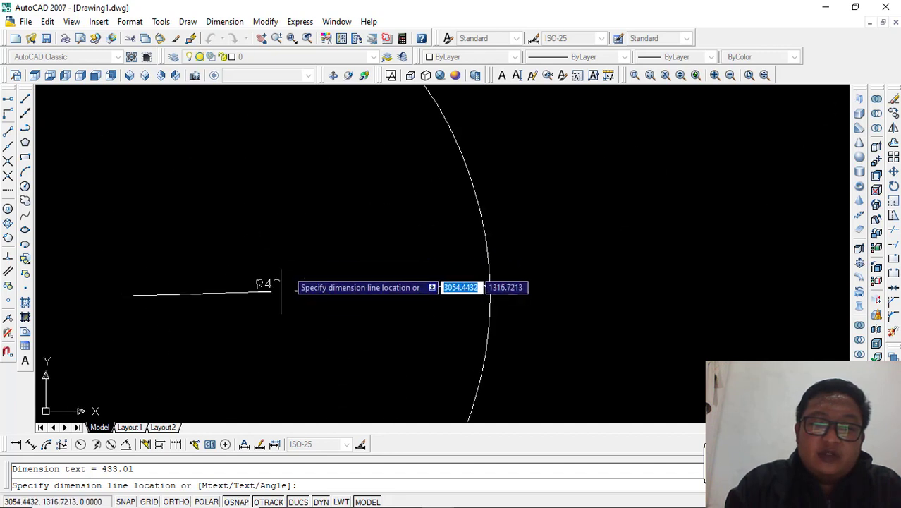
pyautogui.click(291, 262)
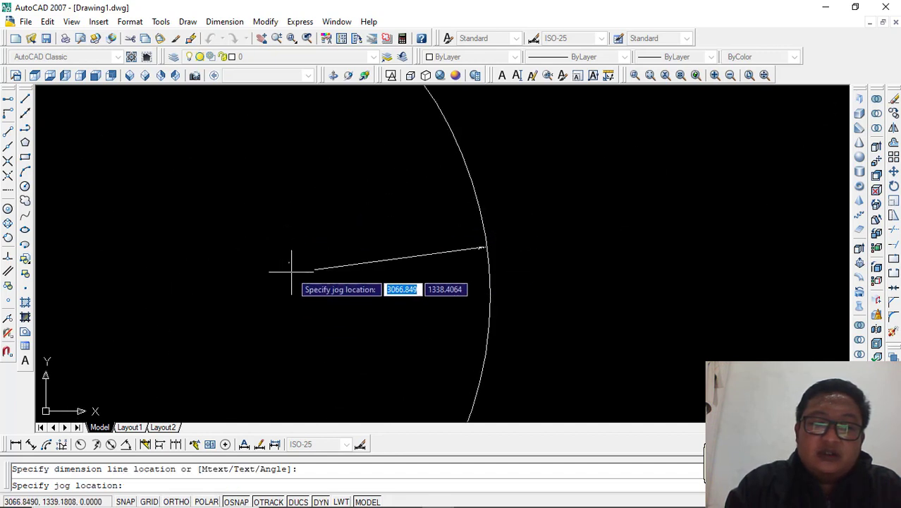
pyautogui.click(351, 256)
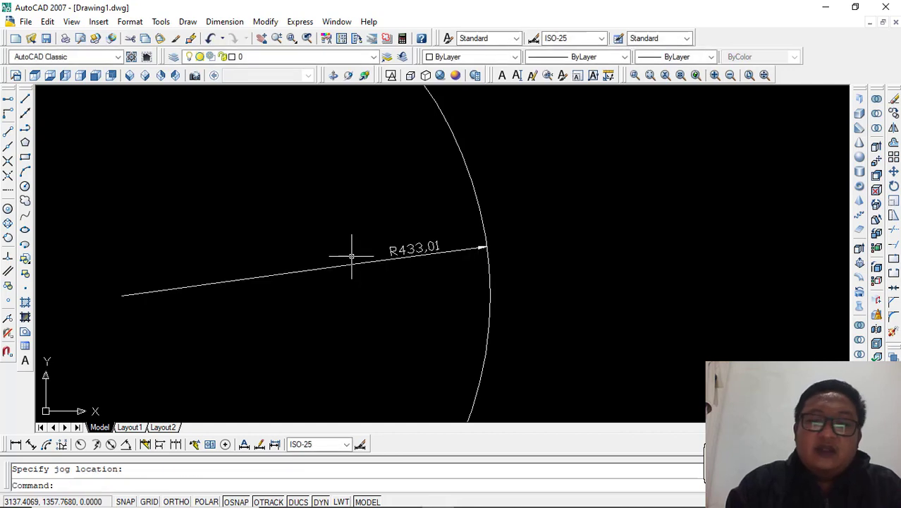
pyautogui.scroll(-4, 431, 247)
pyautogui.scroll(4, 438, 247)
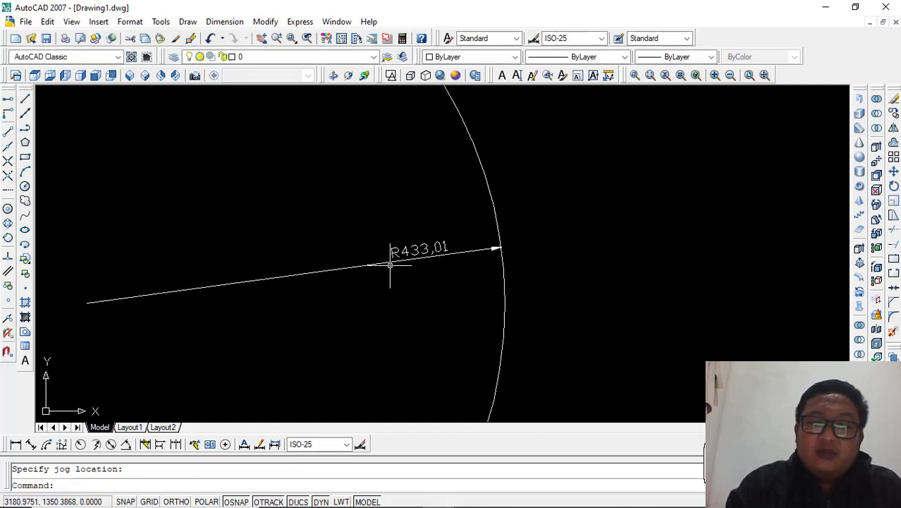
# - Erase the jogged radius dimension from the circle
pyautogui.scroll(-4, 436, 243)
pyautogui.click(440, 219)
pyautogui.click(440, 220)
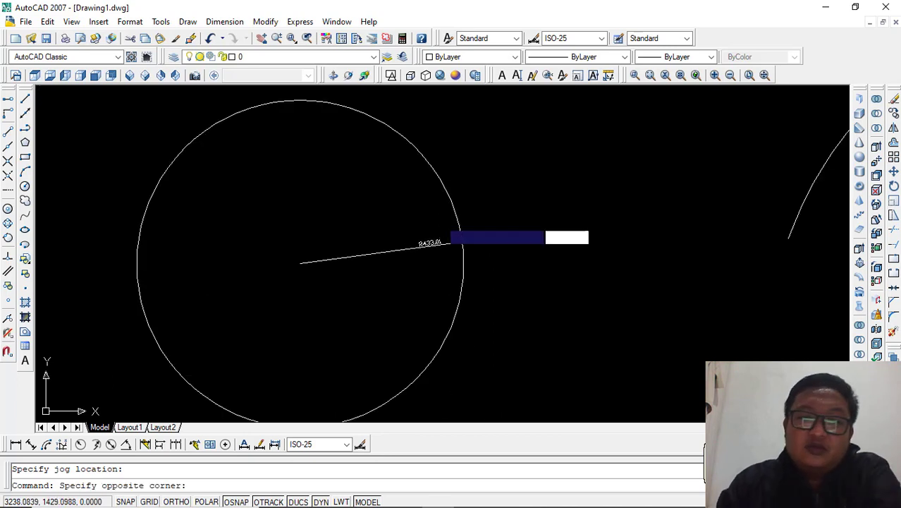
pyautogui.click(413, 281)
pyautogui.press('Delete')
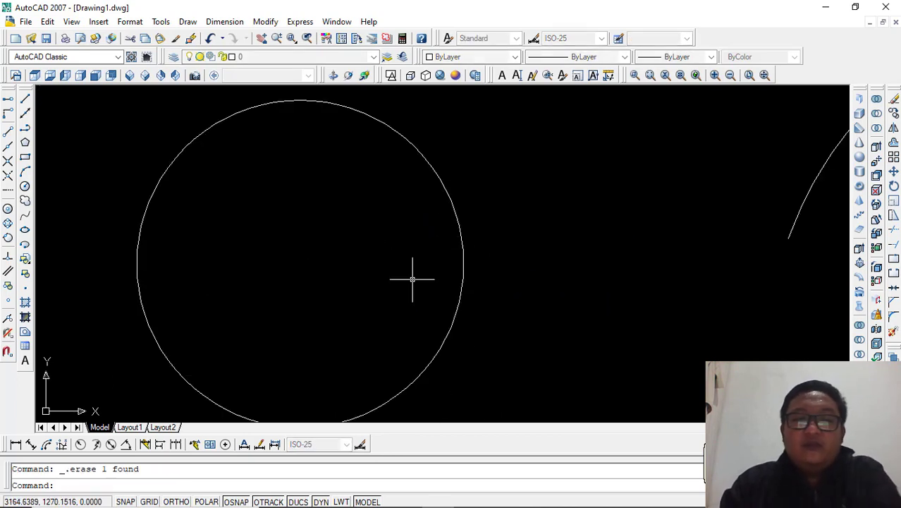
pyautogui.click(222, 22)
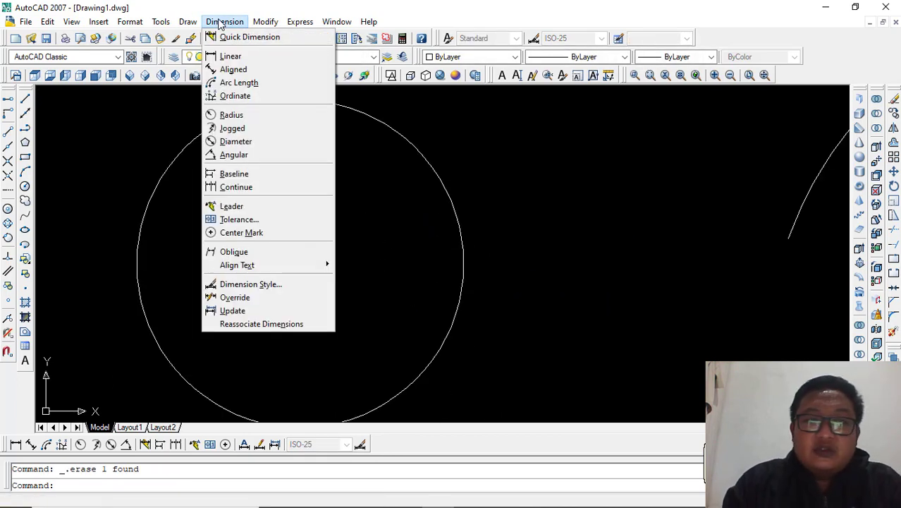
pyautogui.click(261, 141)
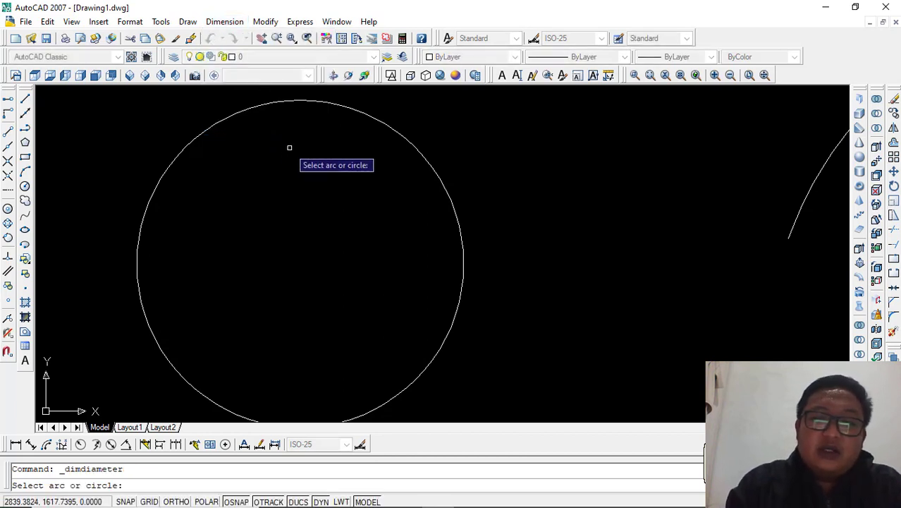
pyautogui.scroll(-2, 289, 148)
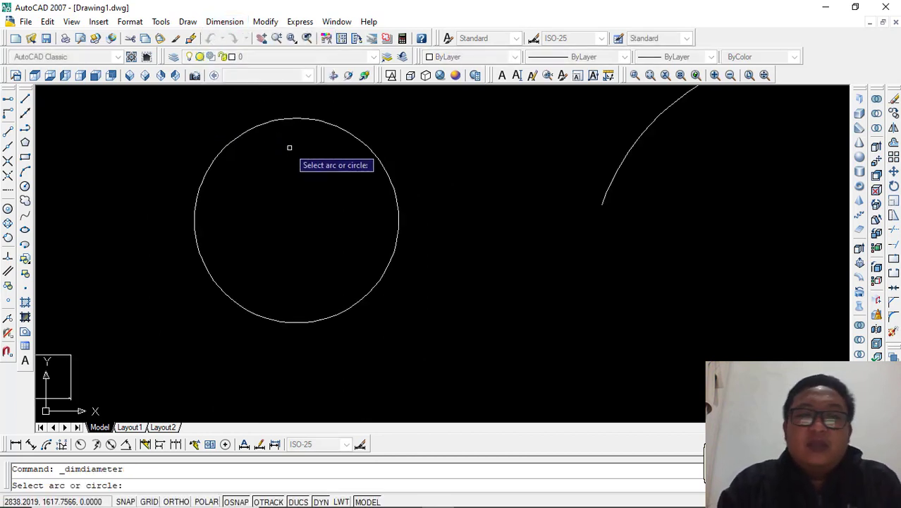
pyautogui.press('Escape')
# - Add a radius dimension to the circle, with its text placed inside the circle toward the upper right
pyautogui.click(225, 21)
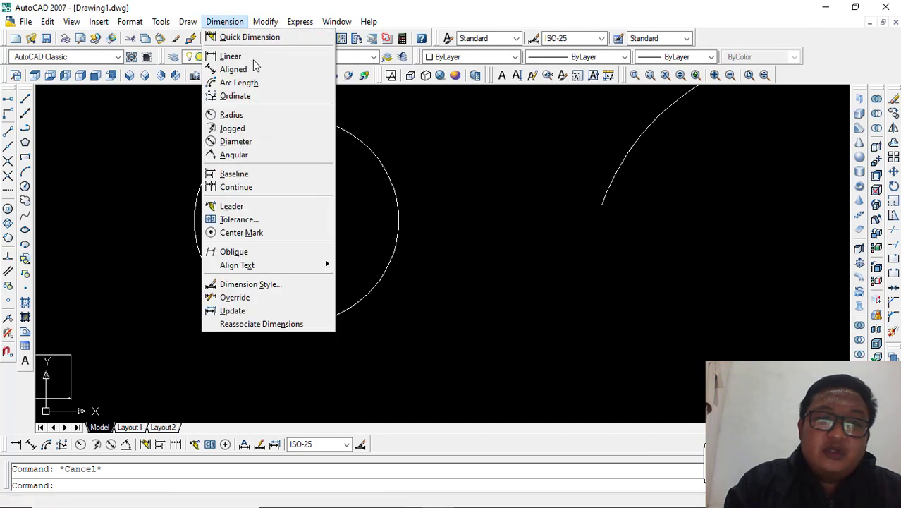
pyautogui.click(260, 120)
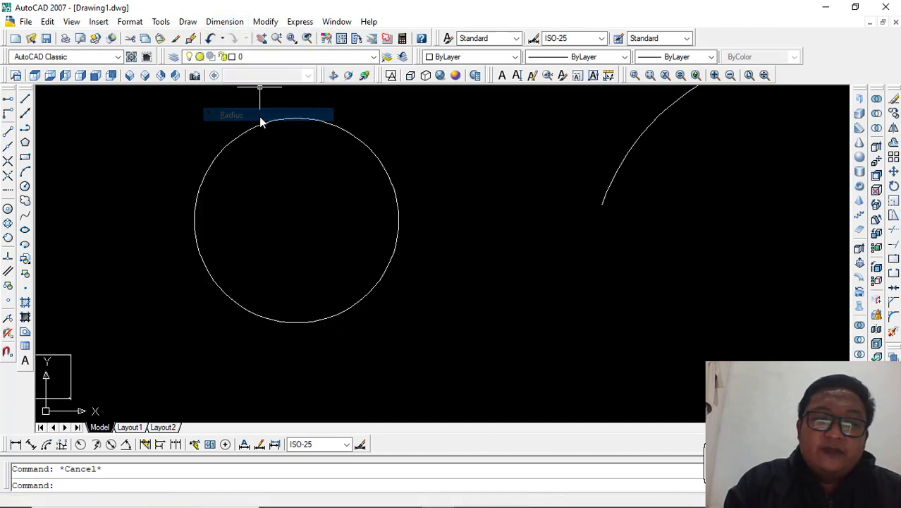
pyautogui.click(385, 167)
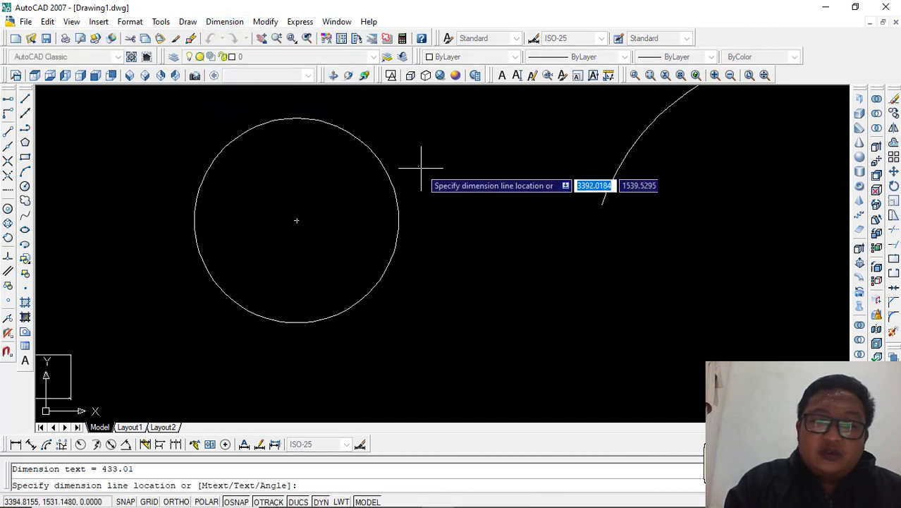
pyautogui.click(334, 199)
pyautogui.scroll(3, 257, 104)
pyautogui.scroll(-2, 330, 141)
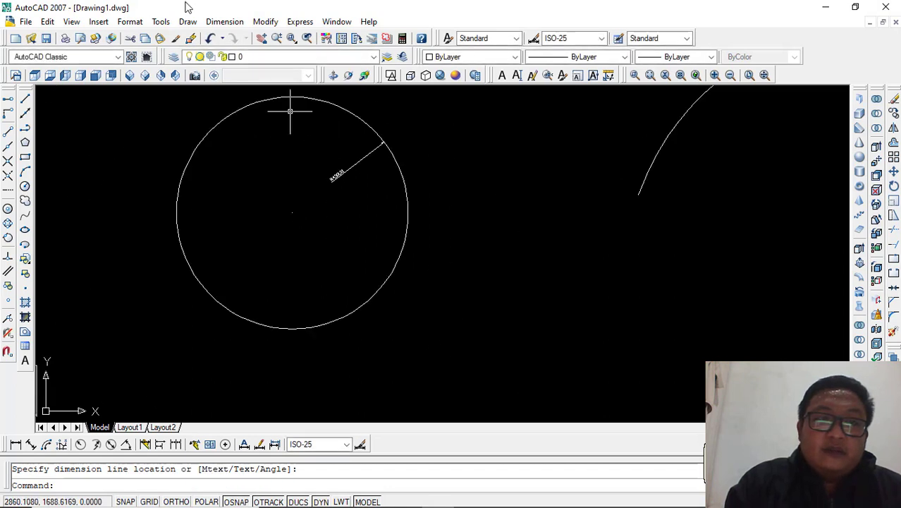
# - Add a diameter dimension to the circle, with its text inside the upper half beside the radius dimension
pyautogui.click(224, 21)
pyautogui.click(232, 141)
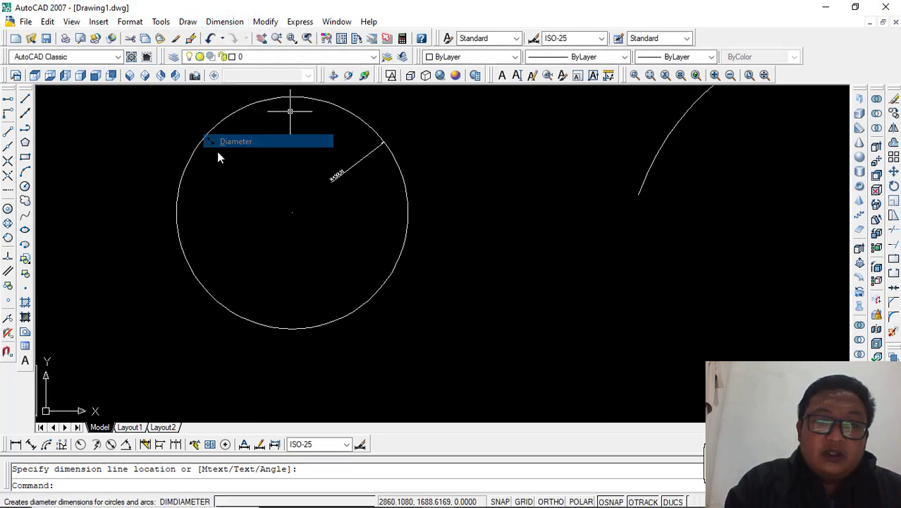
pyautogui.click(187, 168)
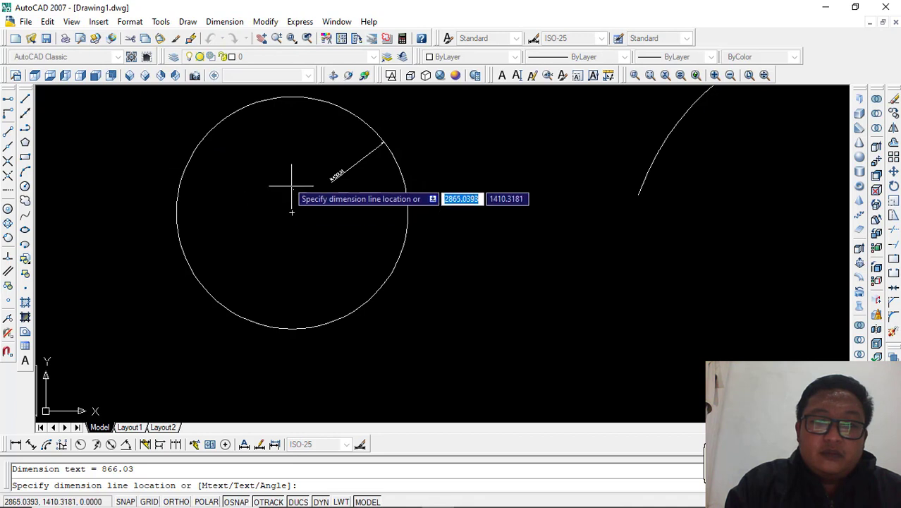
pyautogui.click(311, 158)
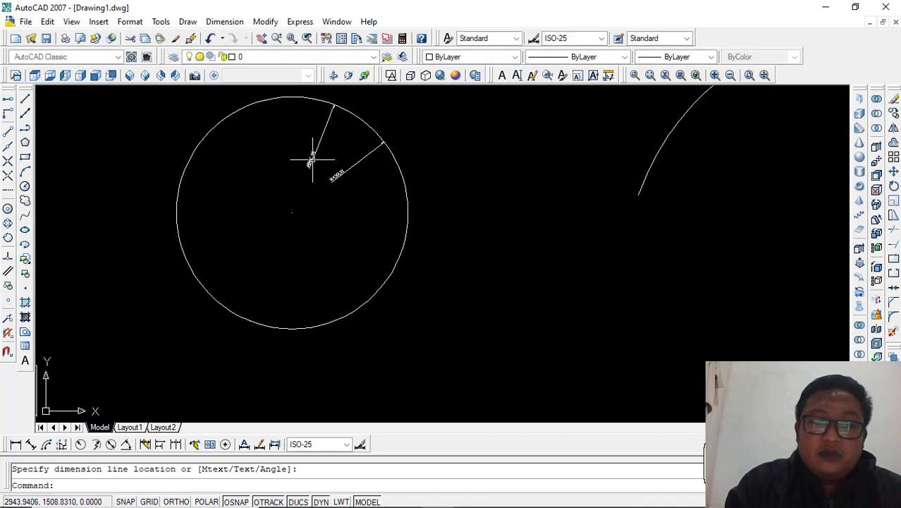
pyautogui.scroll(3, 312, 157)
pyautogui.moveTo(393, 169)
pyautogui.mouseDown(button='middle')
pyautogui.moveTo(354, 240)
pyautogui.moveTo(391, 193)
pyautogui.mouseUp(button='middle')
pyautogui.scroll(-2, 353, 240)
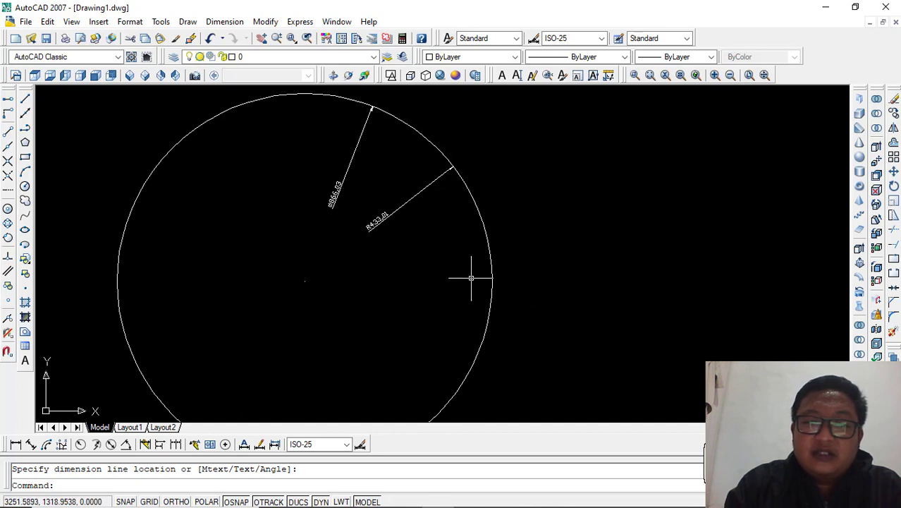
pyautogui.scroll(5, 339, 184)
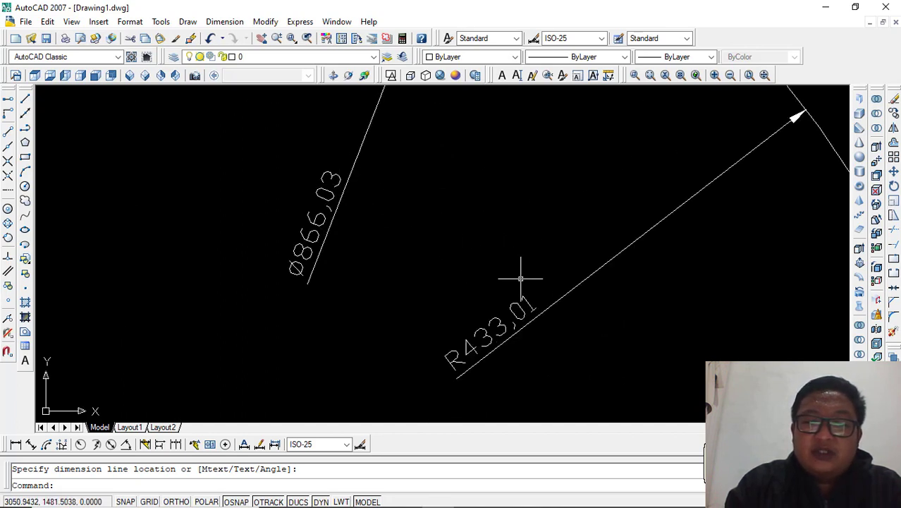
pyautogui.scroll(-4, 520, 279)
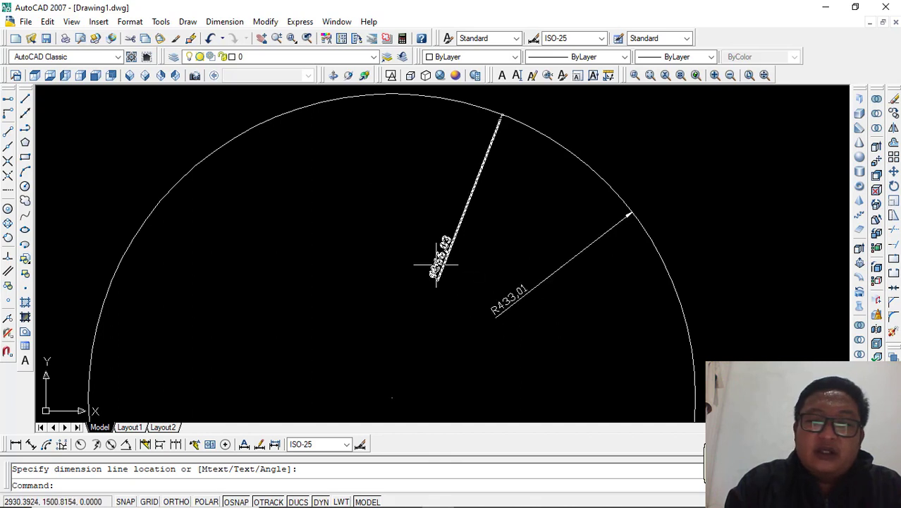
pyautogui.scroll(4, 436, 264)
pyautogui.scroll(-4, 471, 254)
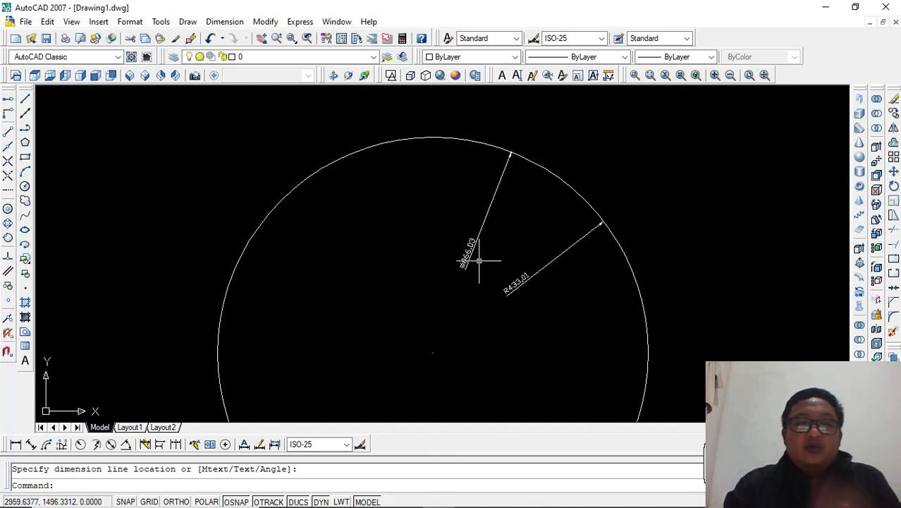
pyautogui.click(224, 21)
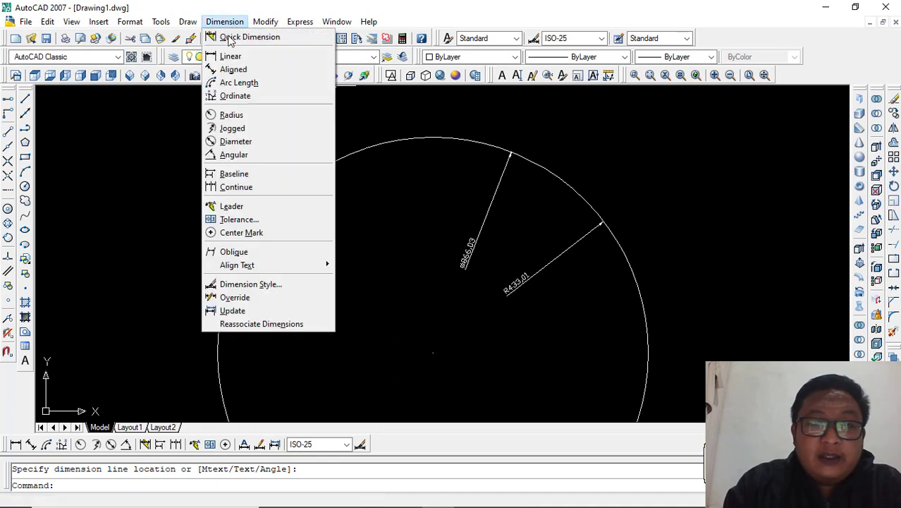
pyautogui.click(238, 154)
pyautogui.scroll(-5, 412, 254)
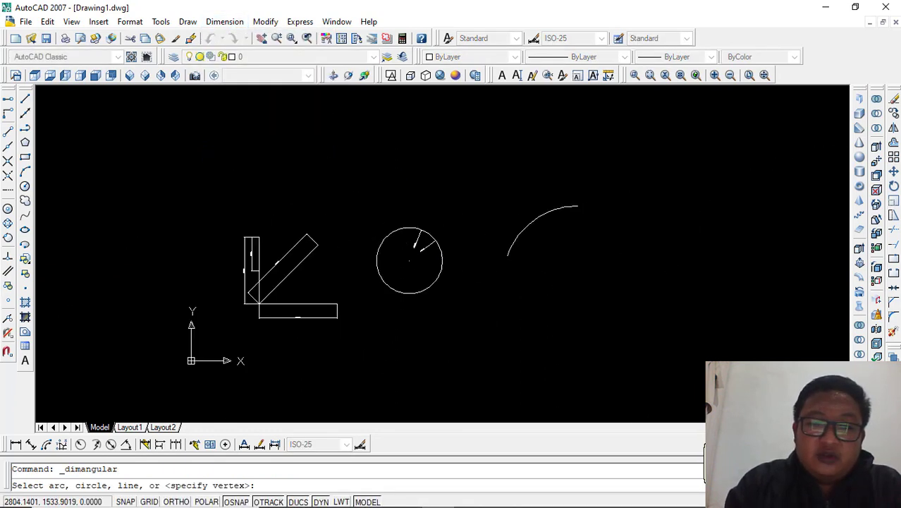
pyautogui.scroll(5, 340, 254)
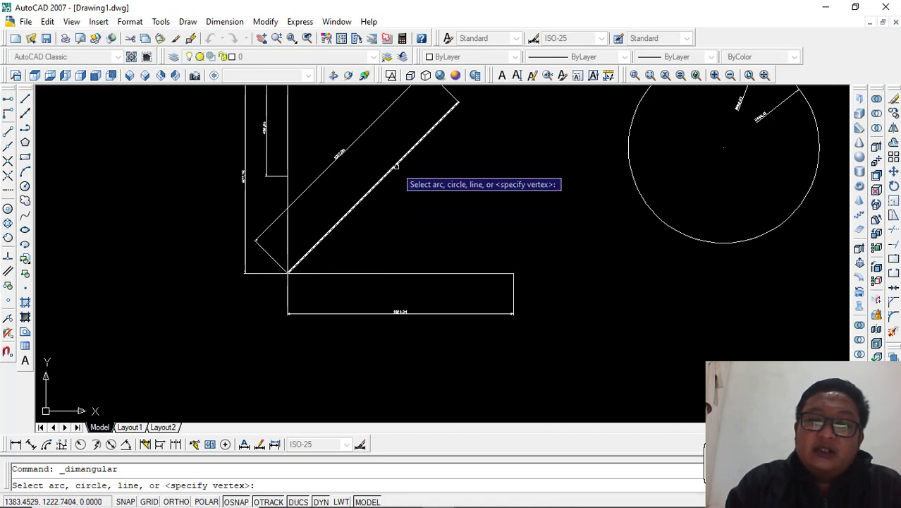
pyautogui.press('Escape')
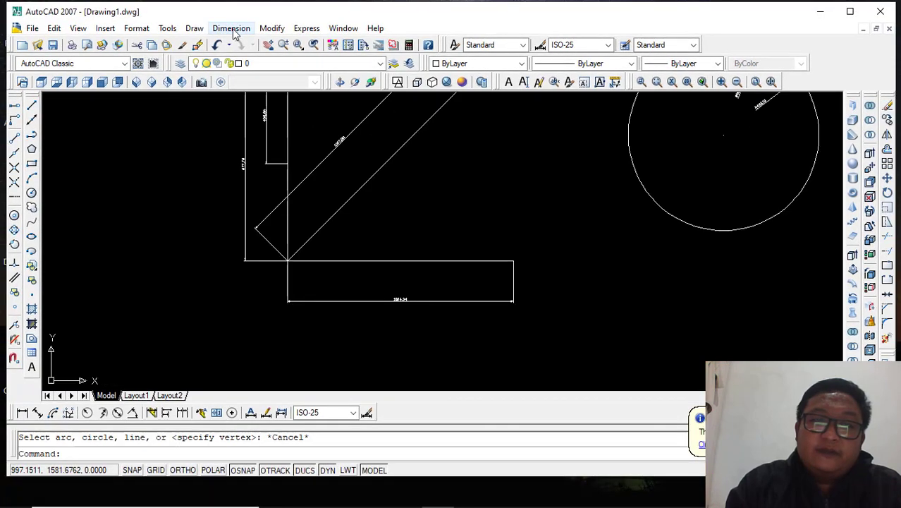
pyautogui.click(849, 14)
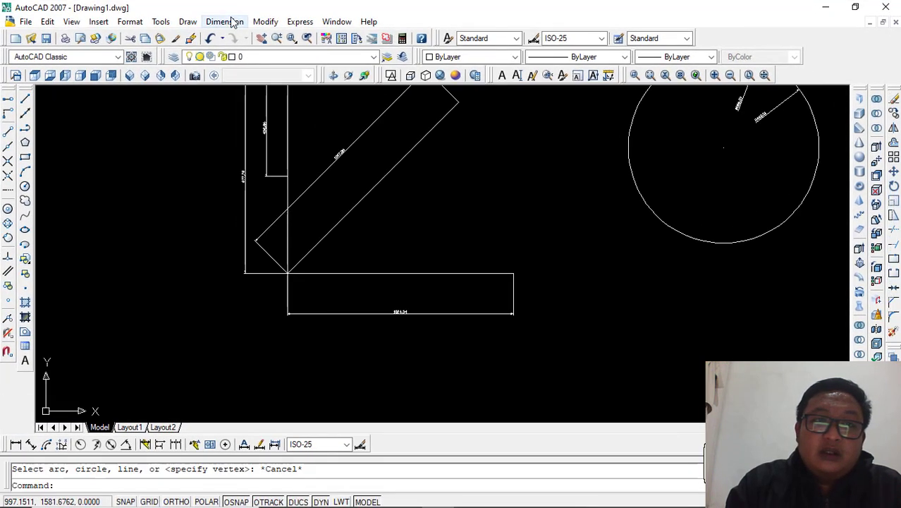
# - Add an angular dimension between the diagonal line and the horizontal line, placing its arc about midway along the lines
pyautogui.click(233, 22)
pyautogui.click(251, 154)
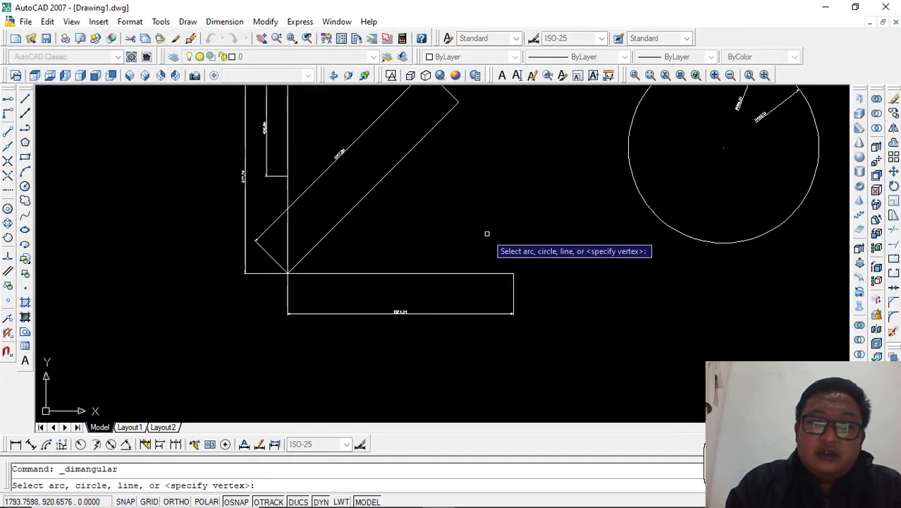
pyautogui.click(374, 188)
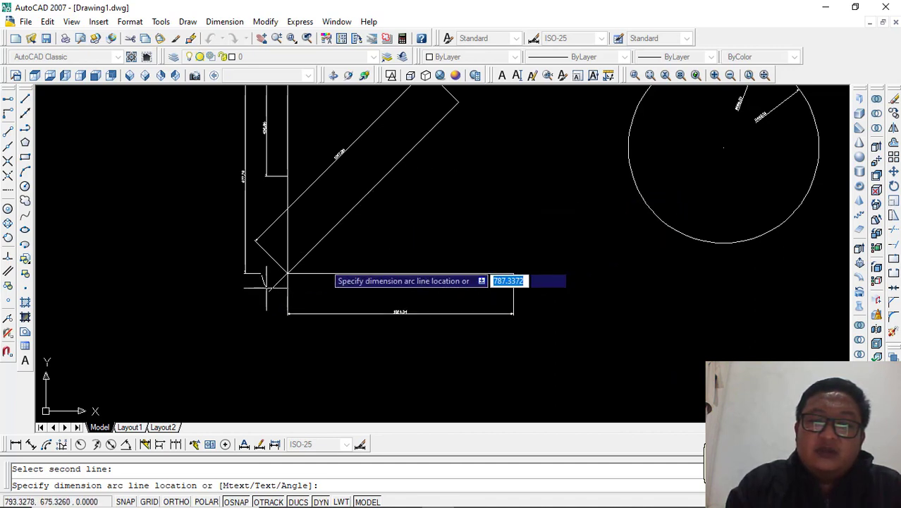
pyautogui.click(414, 215)
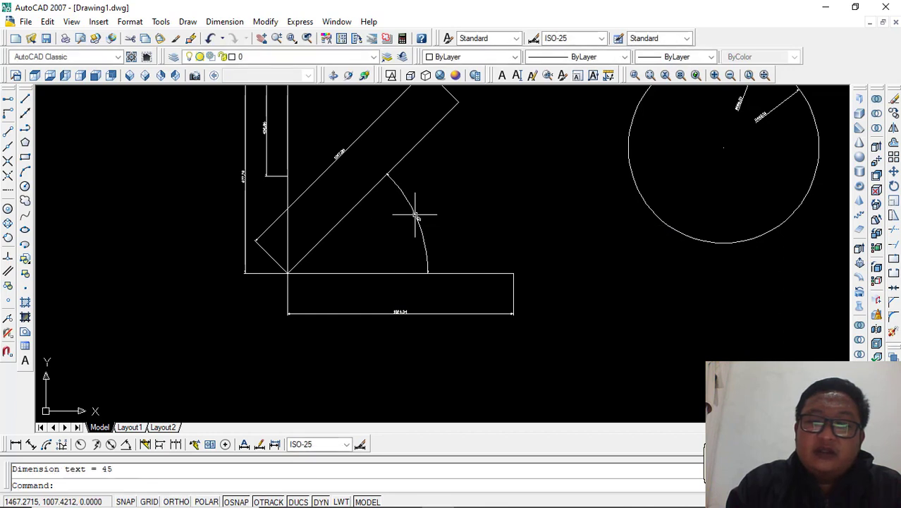
pyautogui.scroll(5, 416, 205)
pyautogui.scroll(-5, 476, 267)
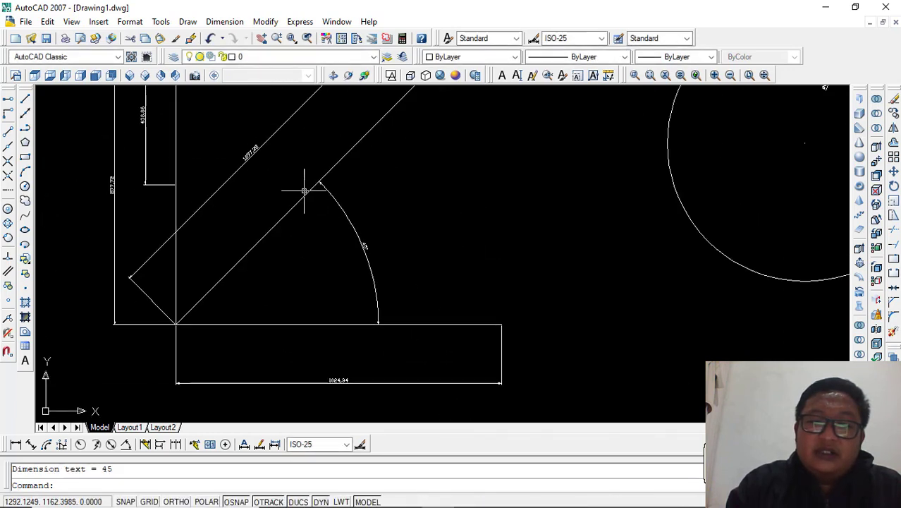
# - Change the color of the diagonal line to Red and clear the selection
pyautogui.click(304, 191)
pyautogui.click(509, 60)
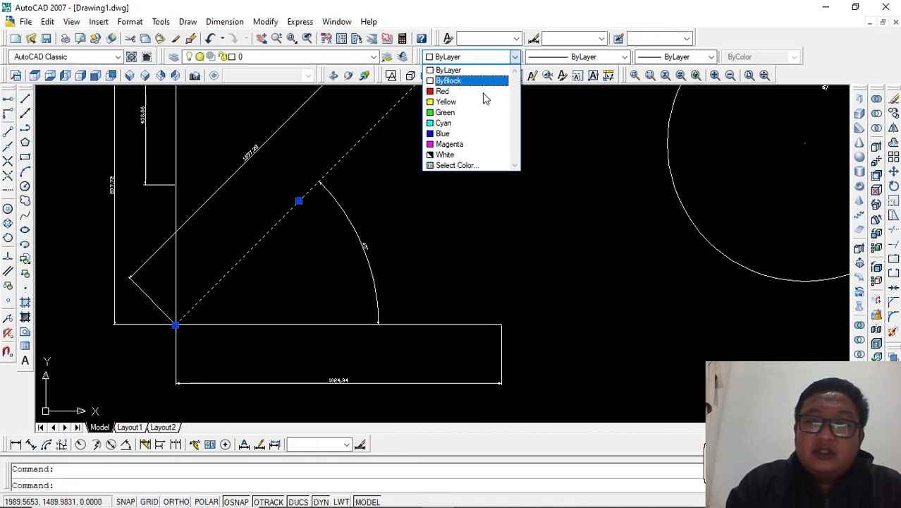
pyautogui.click(483, 91)
pyautogui.press('Escape')
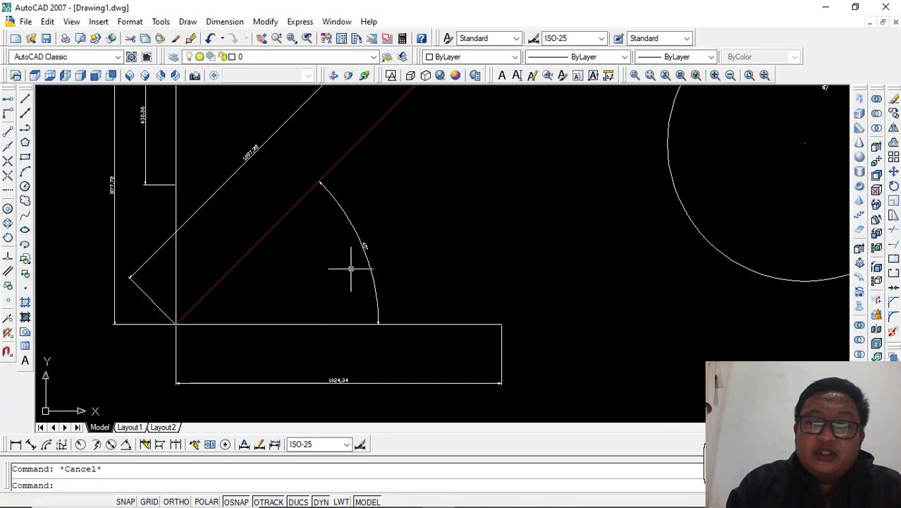
pyautogui.scroll(3, 364, 238)
pyautogui.scroll(-3, 364, 238)
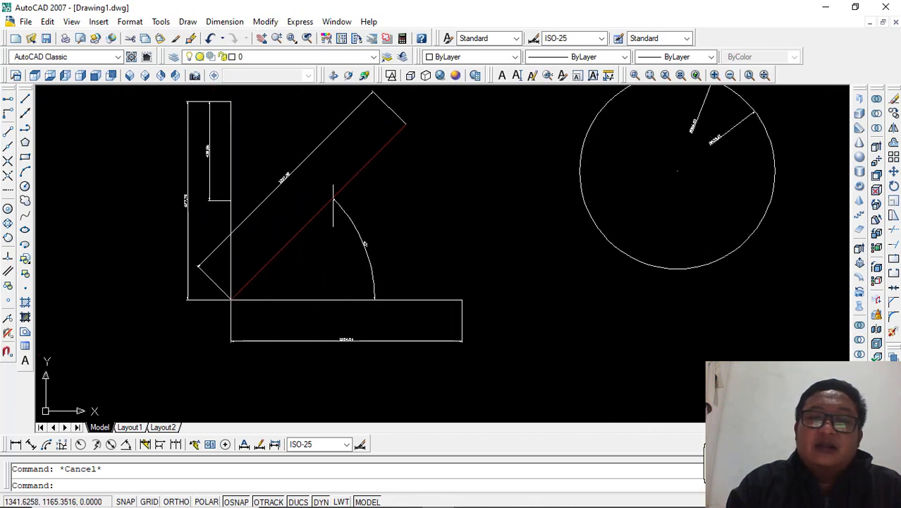
# - Erase the aligned dimension from the diagonal line
pyautogui.click(321, 176)
pyautogui.click(273, 134)
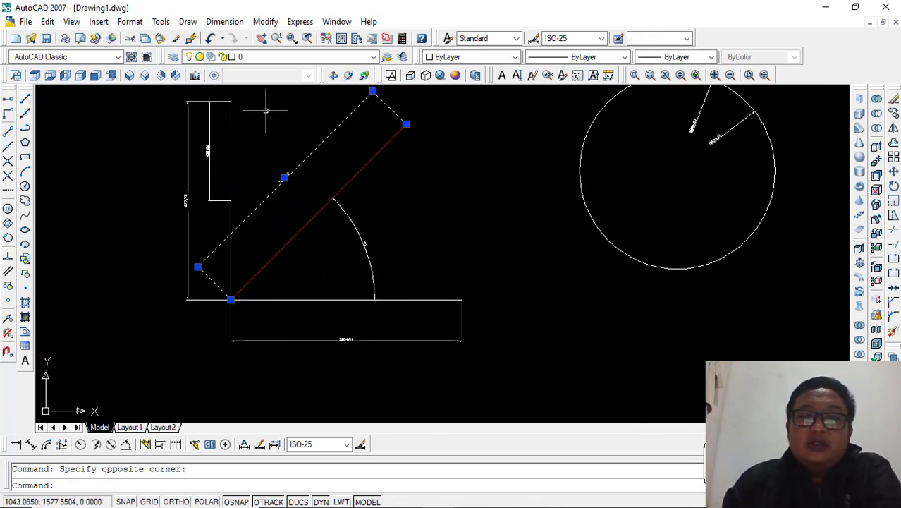
pyautogui.press('Delete')
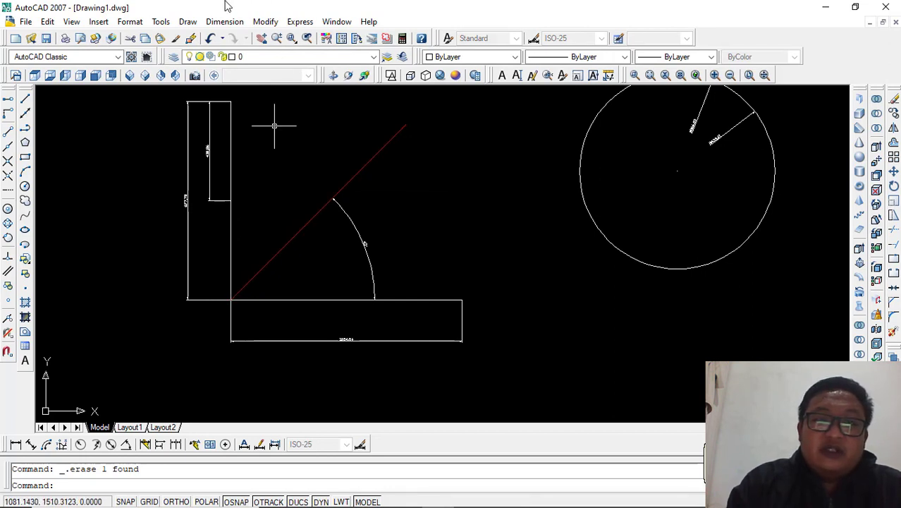
# - Add an angular dimension between the red diagonal line and the vertical line, placing its arc between them
pyautogui.click(225, 22)
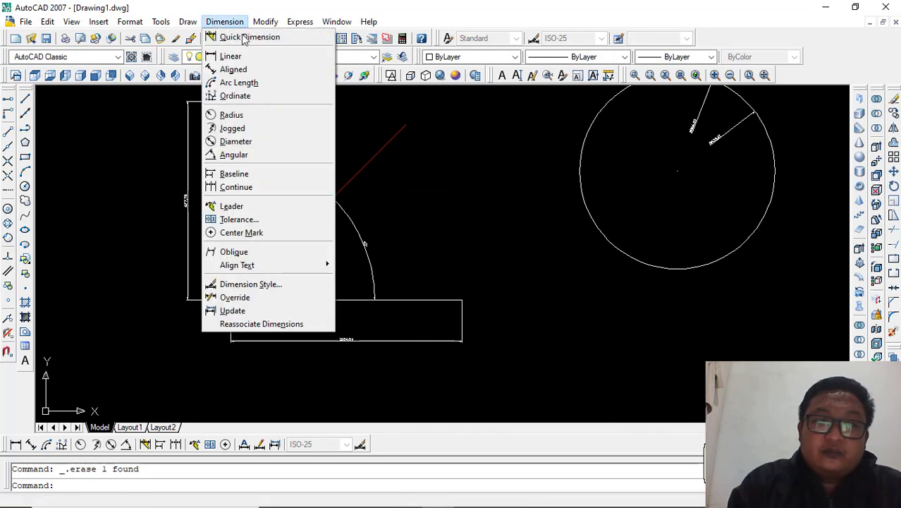
pyautogui.click(234, 154)
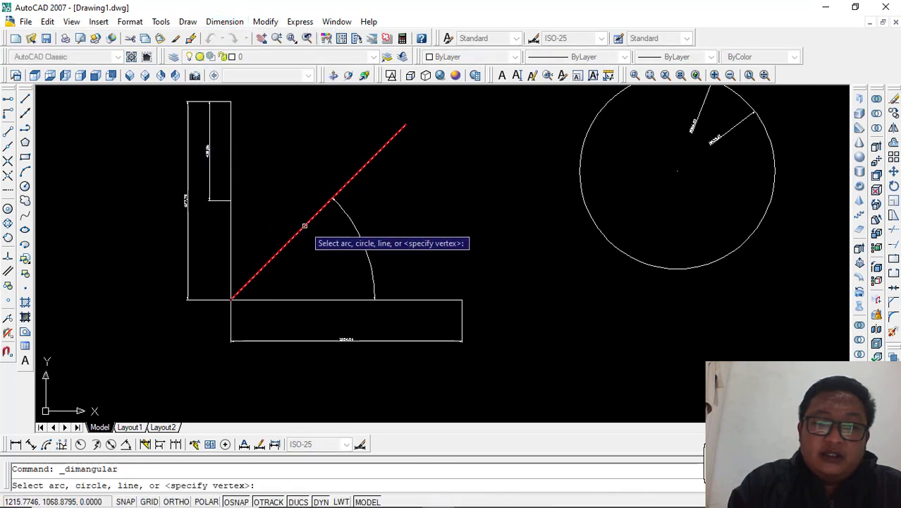
pyautogui.click(303, 226)
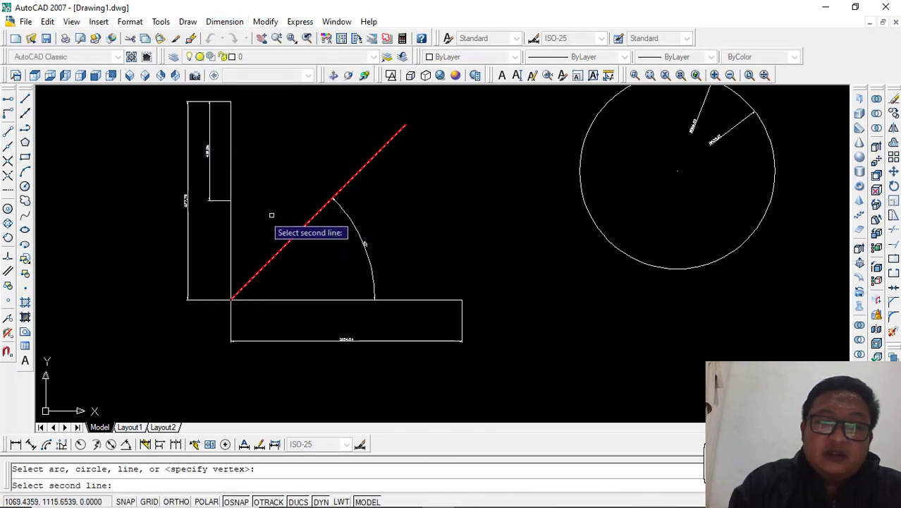
pyautogui.click(231, 221)
pyautogui.click(285, 187)
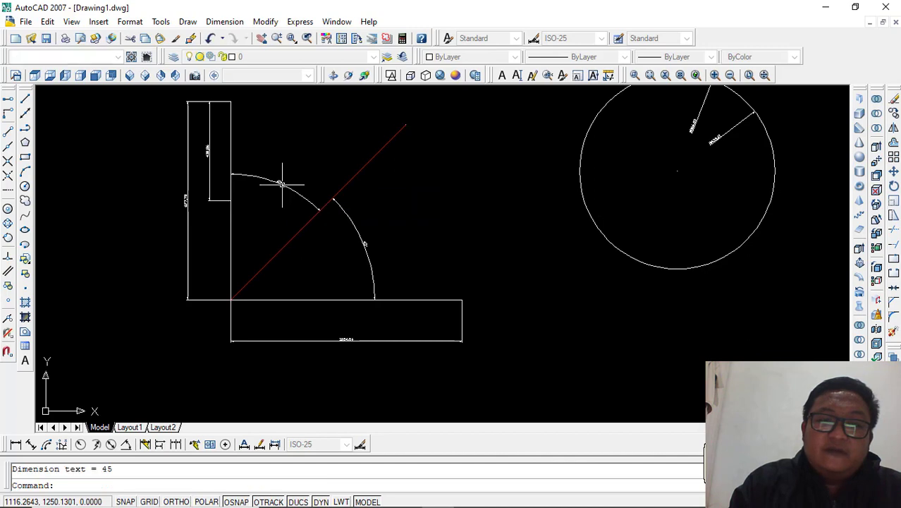
pyautogui.scroll(5, 286, 185)
pyautogui.scroll(-5, 278, 182)
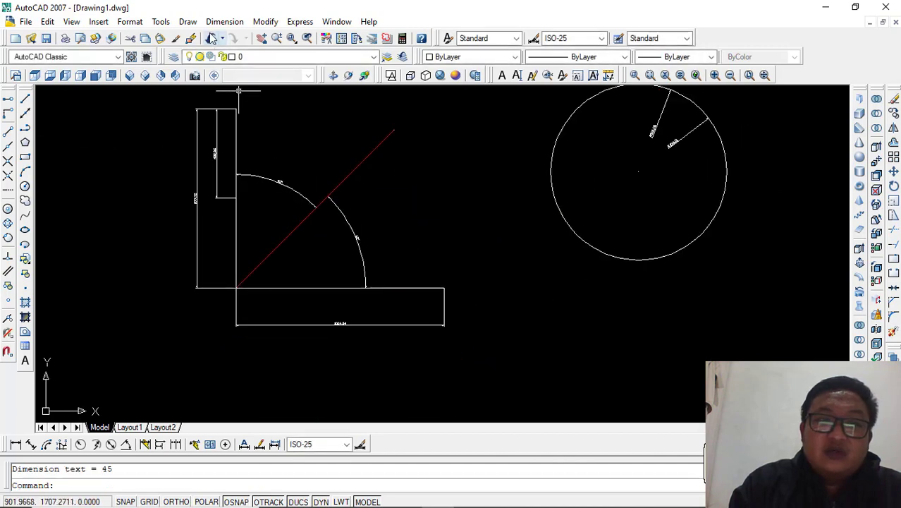
# - Add an angular dimension between the vertical line and the horizontal line, placing its arc inside the two existing angular dimensions
pyautogui.click(225, 22)
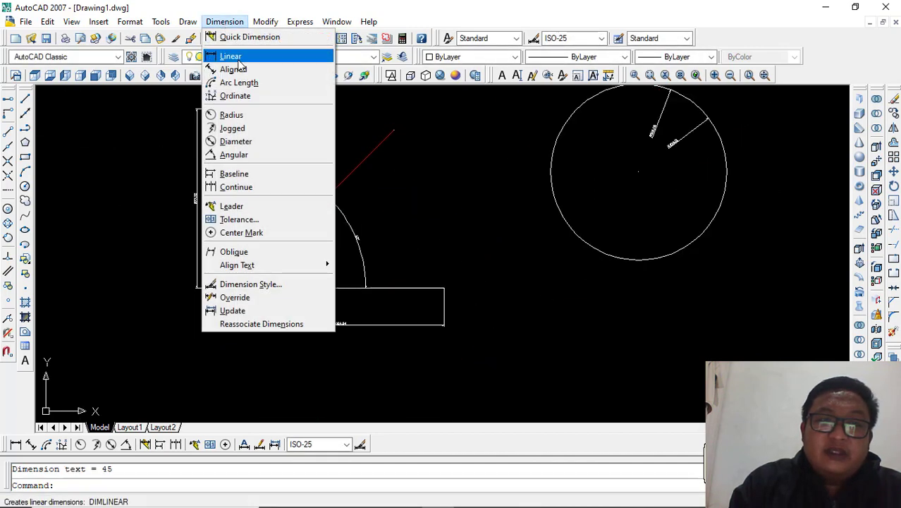
pyautogui.click(240, 155)
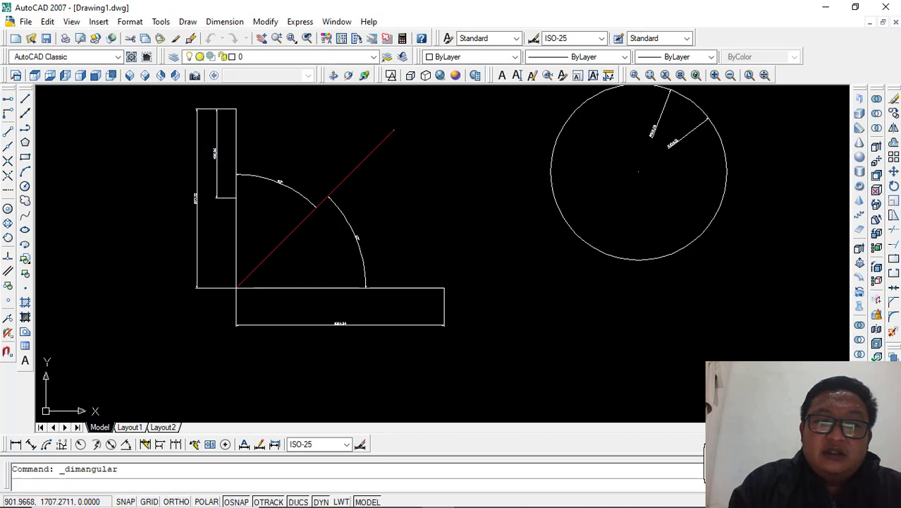
pyautogui.click(237, 232)
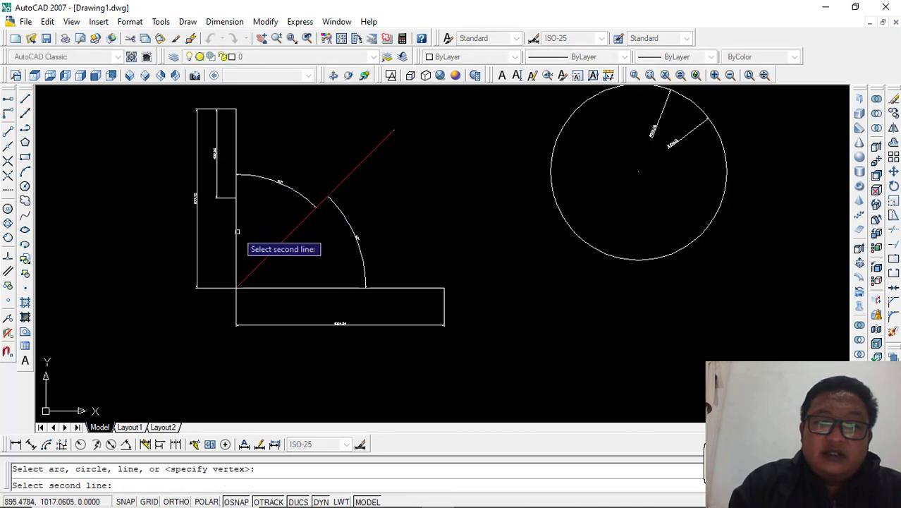
pyautogui.click(301, 288)
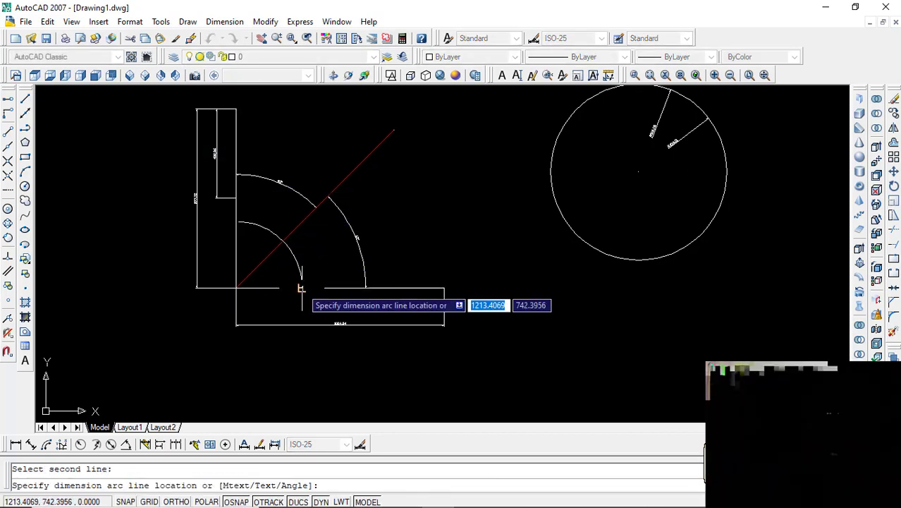
pyautogui.click(276, 220)
pyautogui.scroll(6, 298, 227)
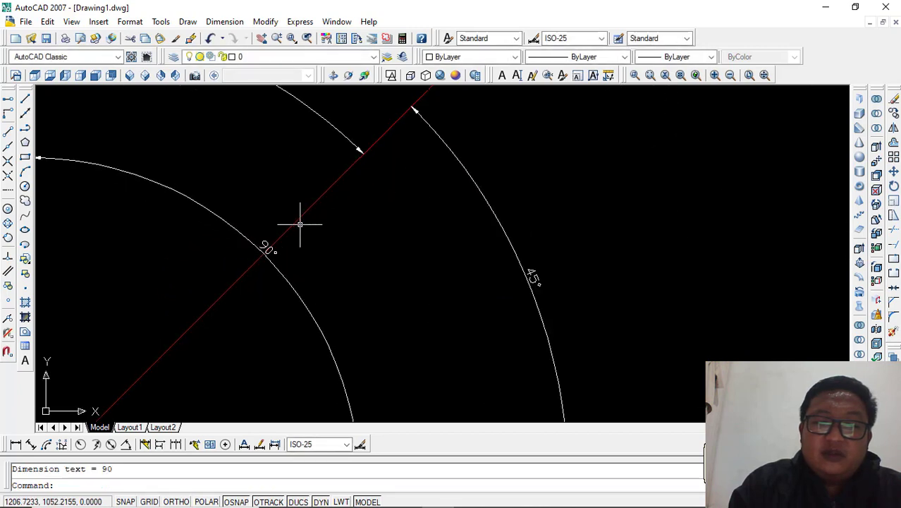
pyautogui.moveTo(302, 227); pyautogui.dragTo(414, 234, button='middle')
pyautogui.scroll(-4, 414, 234)
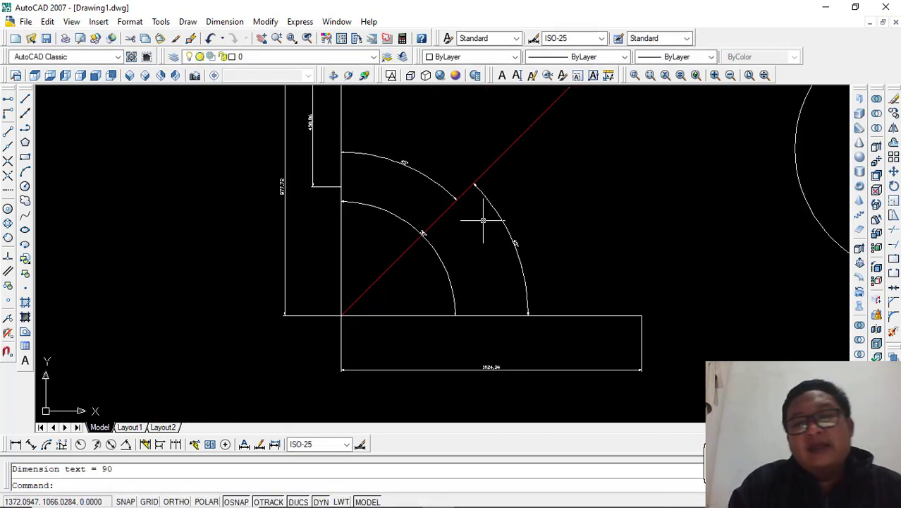
pyautogui.scroll(-2, 483, 220)
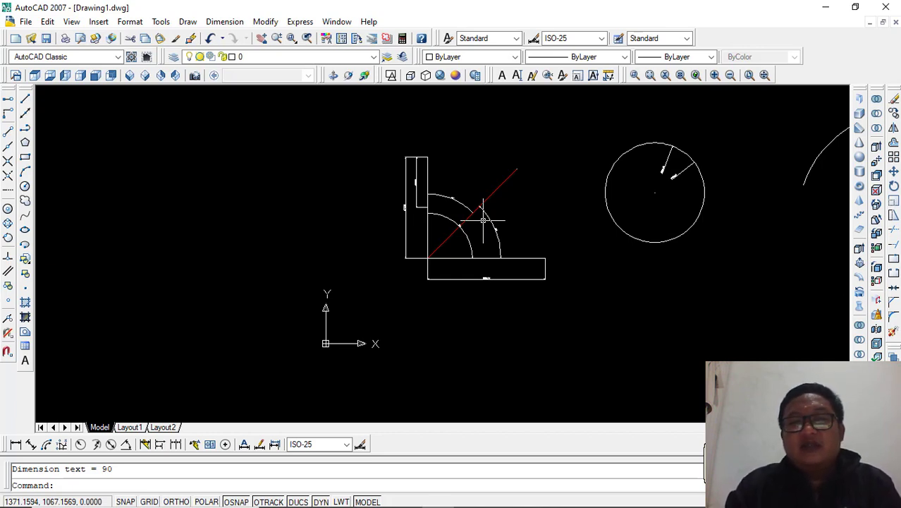
pyautogui.moveTo(566, 505)
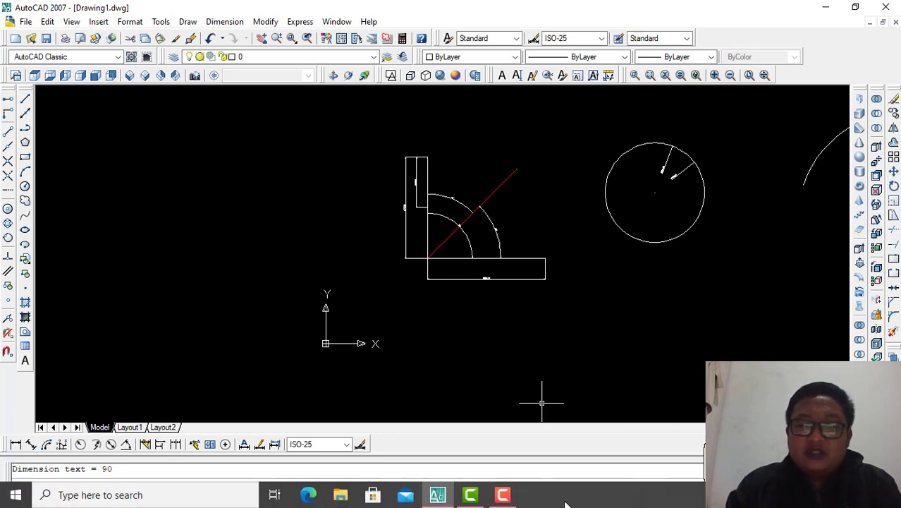